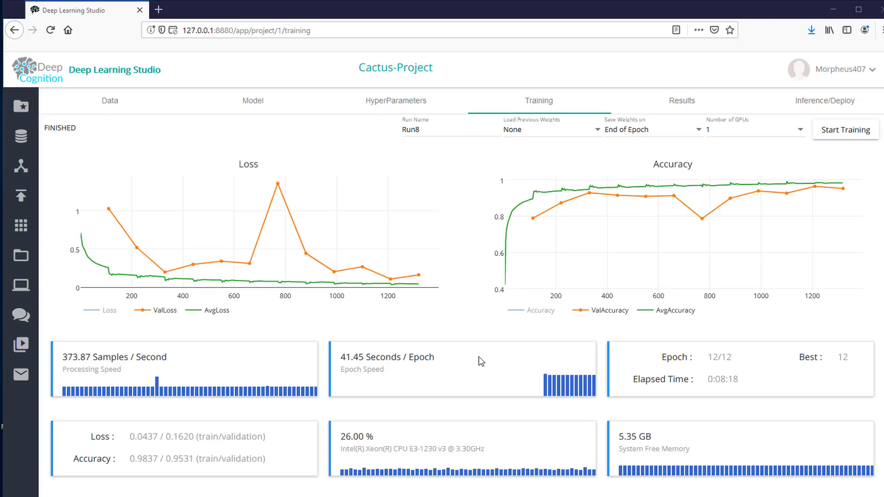
Review the Cactus-Project dataset settings and enlarge sample images to compare them with their has_cactus labels.
click(117, 113)
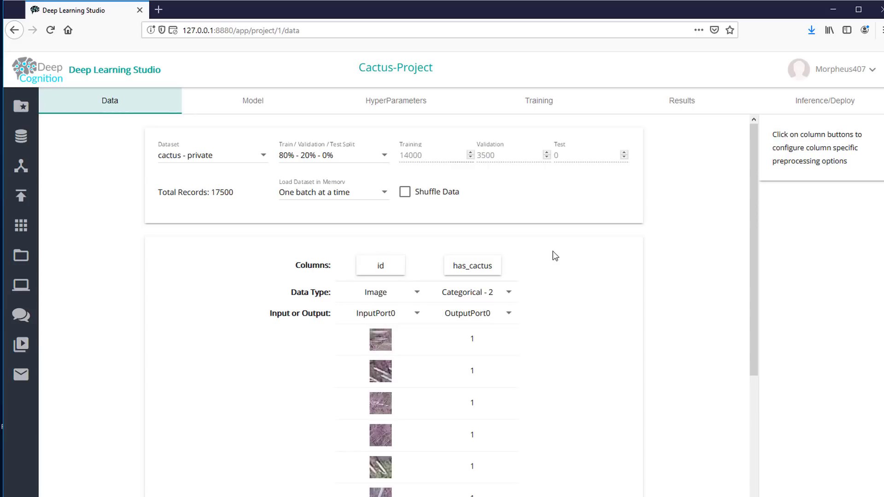
scroll(587, 271, down, 2)
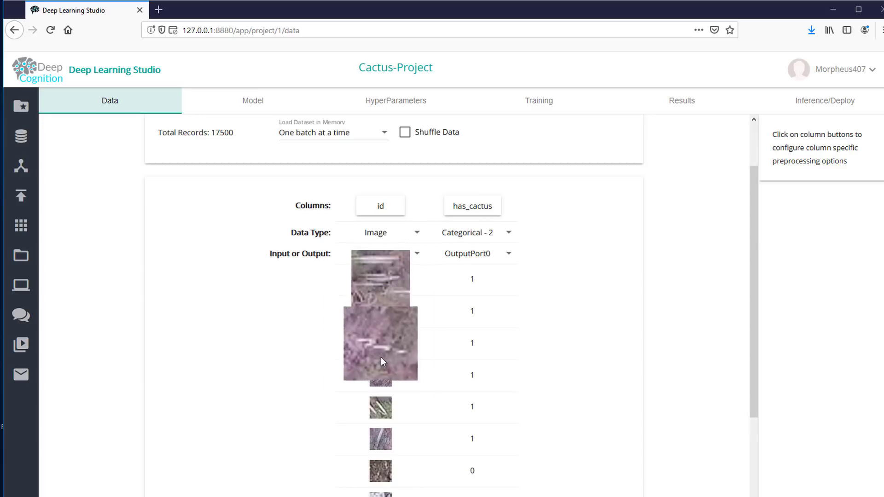
mouse_move(373, 297)
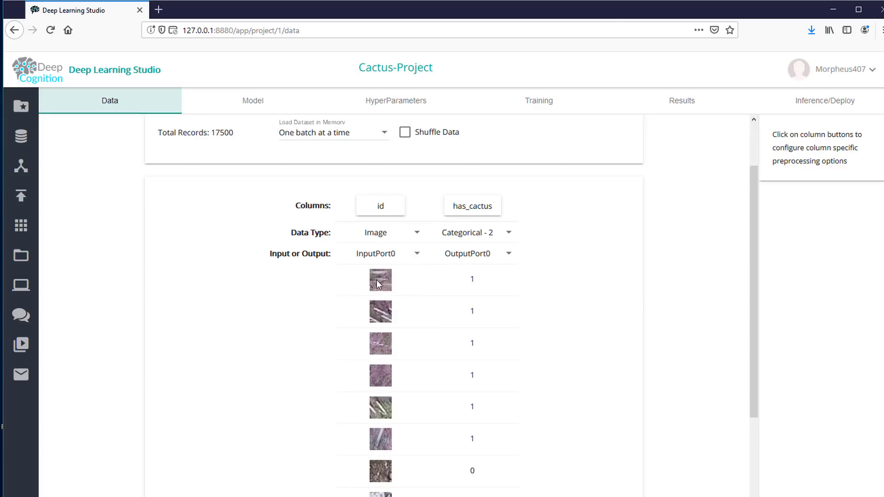
mouse_move(378, 277)
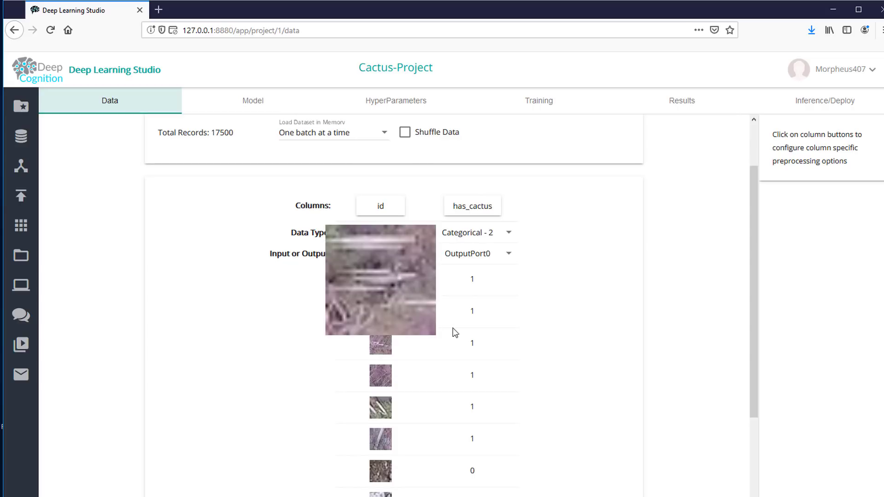
mouse_move(386, 464)
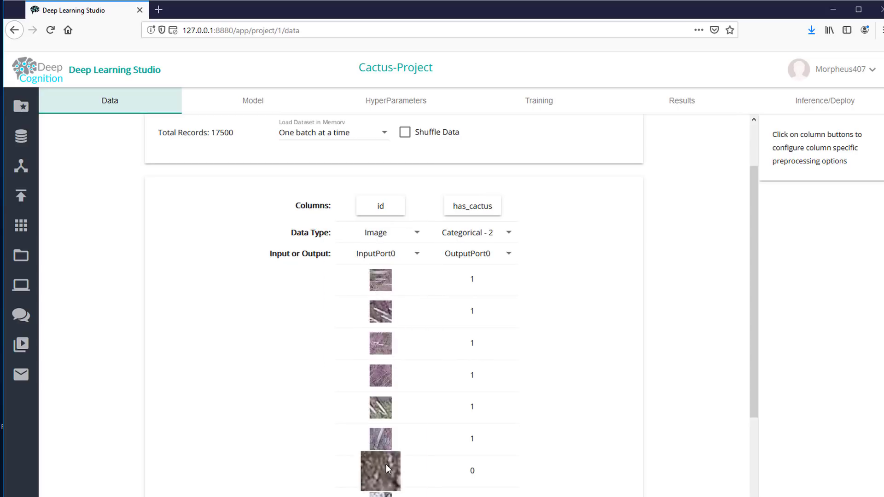
scroll(384, 460, down, 2)
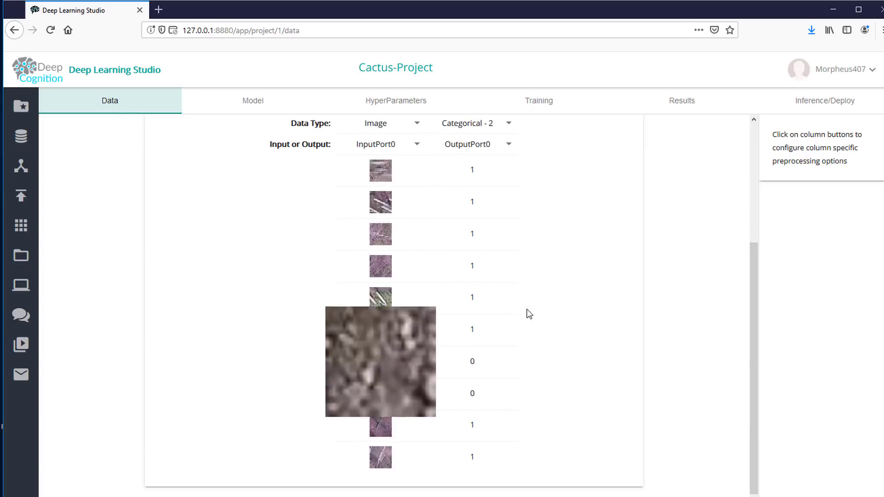
scroll(609, 315, up, 5)
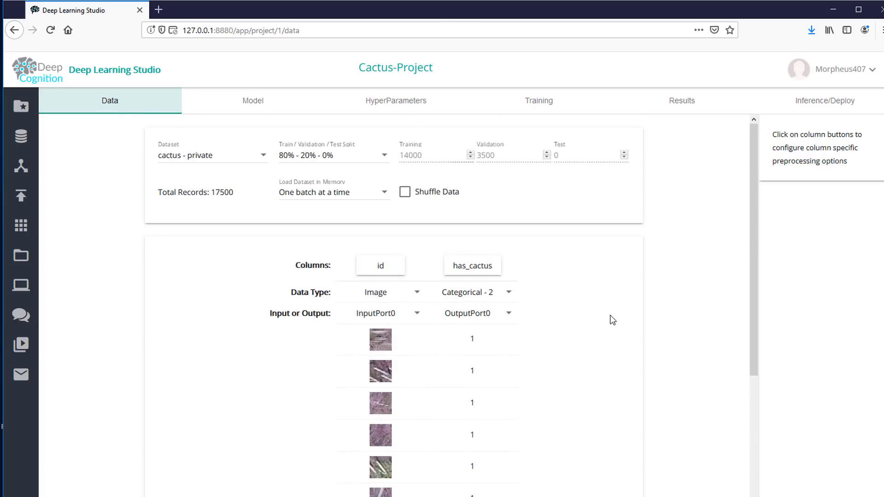
Review the model's layer graph from Input_0 to Output_0, and view the project's hyperparameters.
click(255, 103)
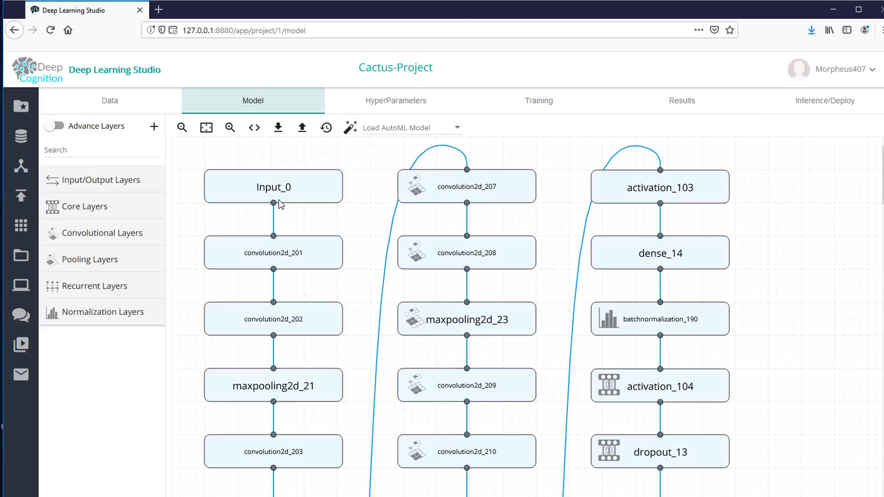
scroll(385, 270, down, 10)
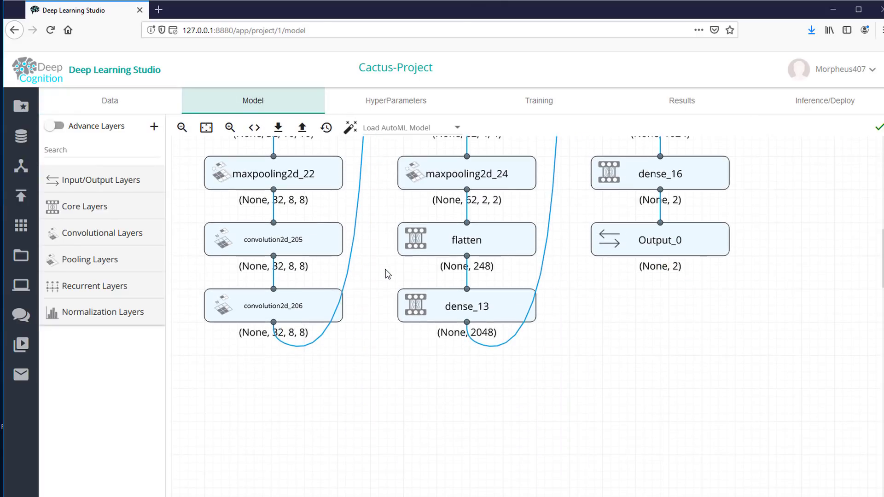
scroll(386, 274, up, 10)
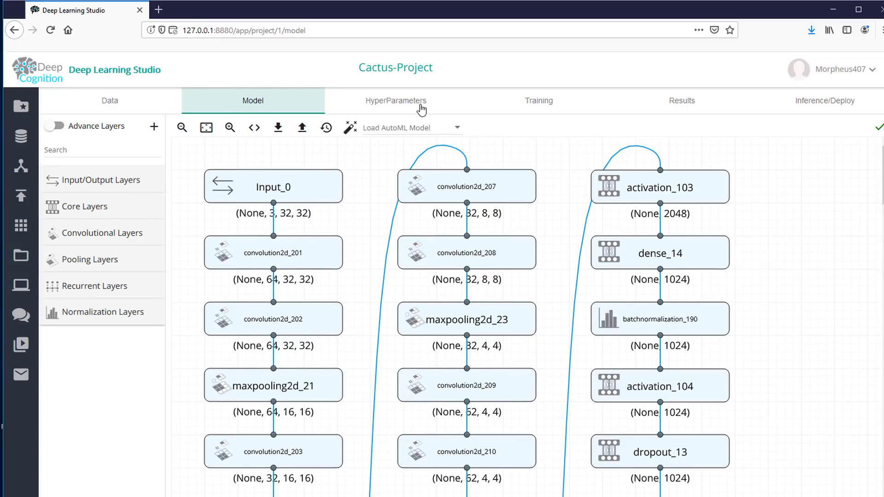
click(420, 105)
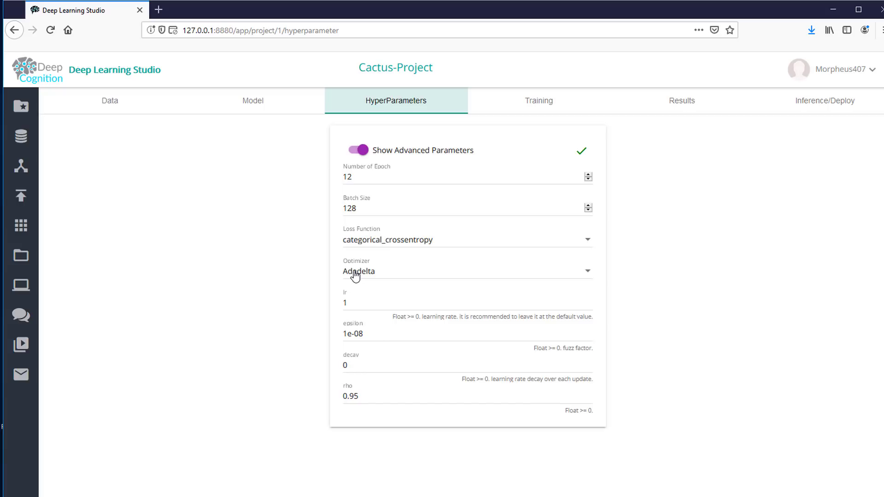
Inspect the training loss and accuracy graphs, including the accuracy curve's final values, and view the list of training runs.
click(540, 99)
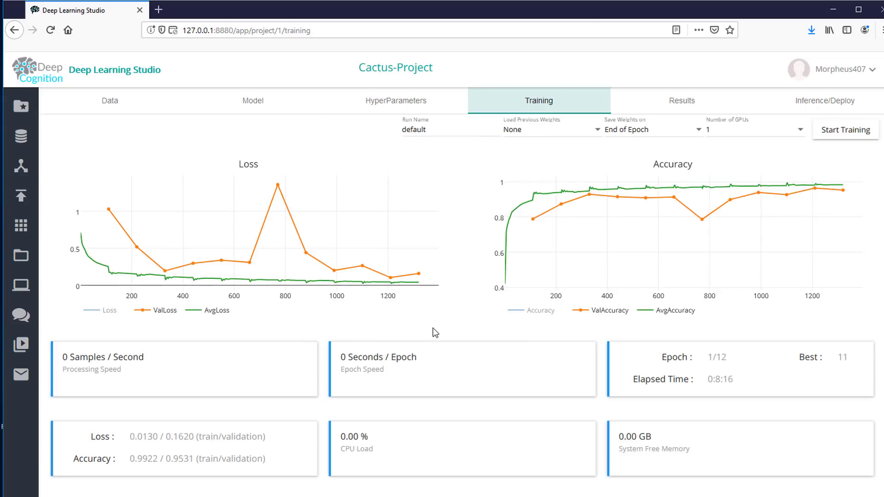
mouse_move(843, 195)
mouse_move(833, 286)
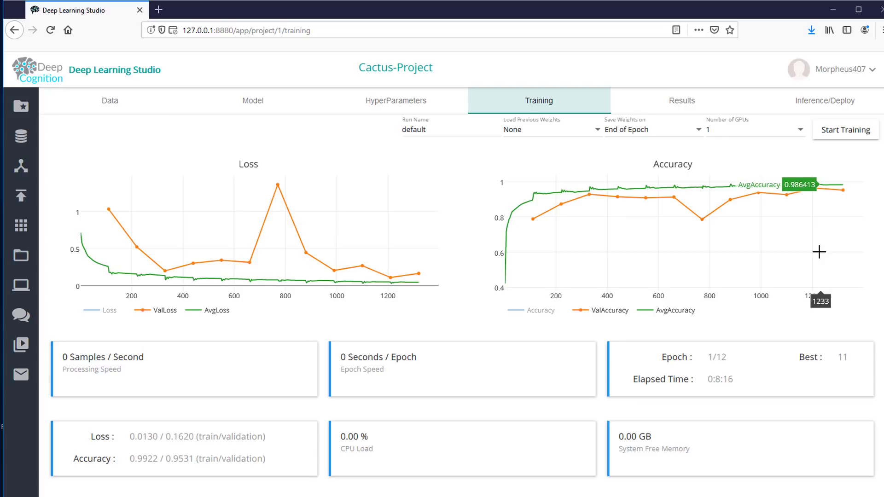
click(675, 104)
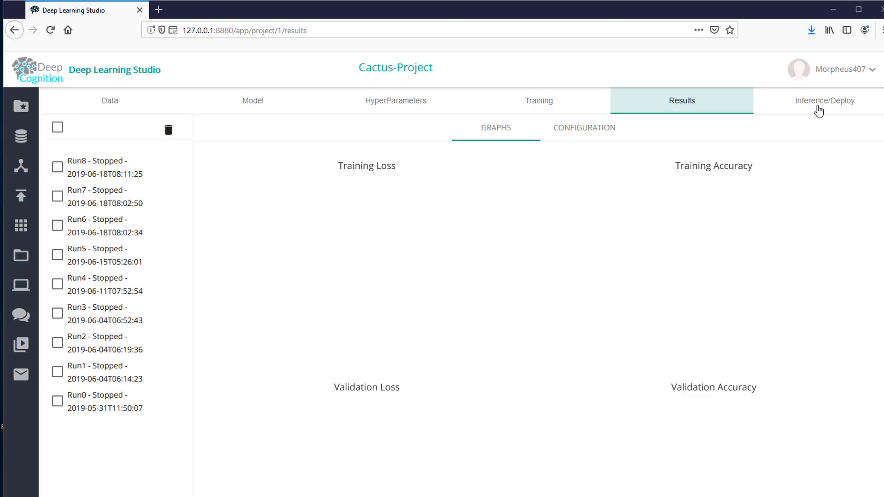
Run dataset inference on the Validation source using training run Run8 and the default output layer.
click(818, 109)
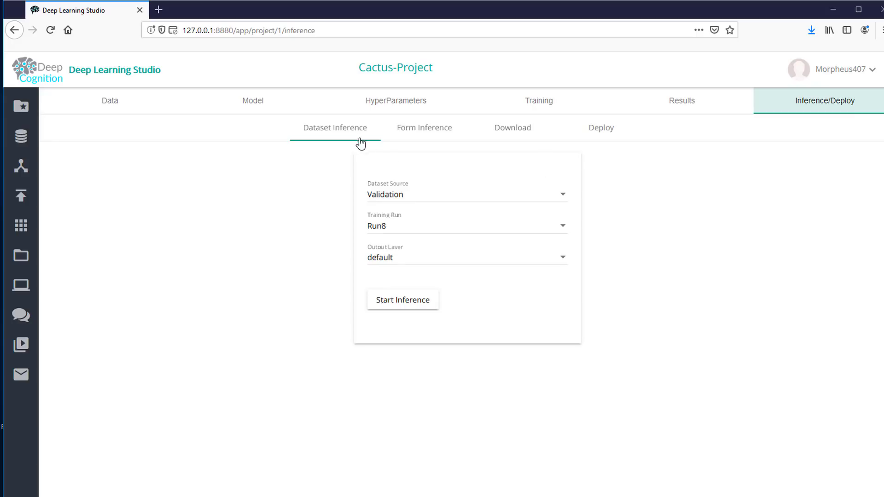
click(385, 197)
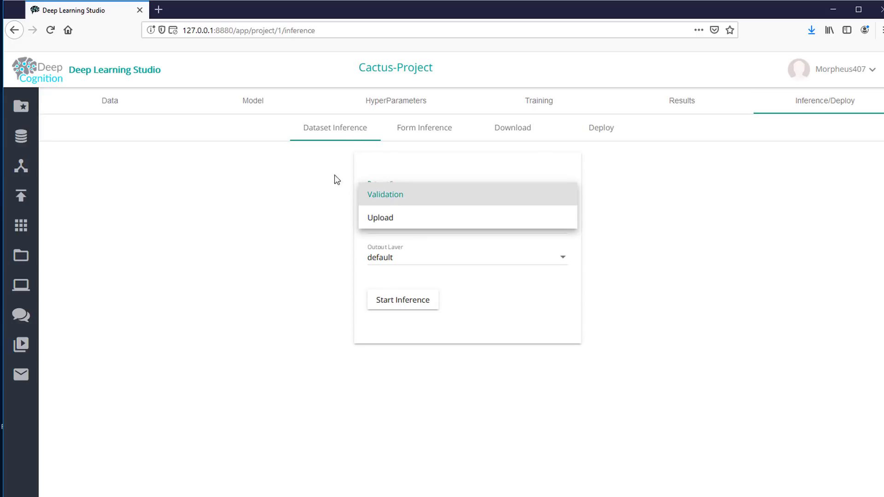
click(270, 160)
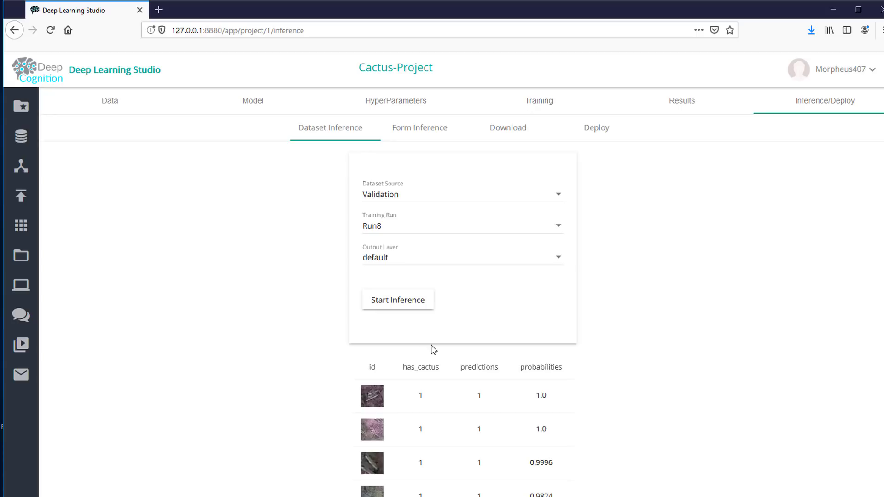
Look over the inference output and check which dataset sources are offered, keeping Validation.
scroll(199, 363, down, 3)
scroll(359, 199, up, 3)
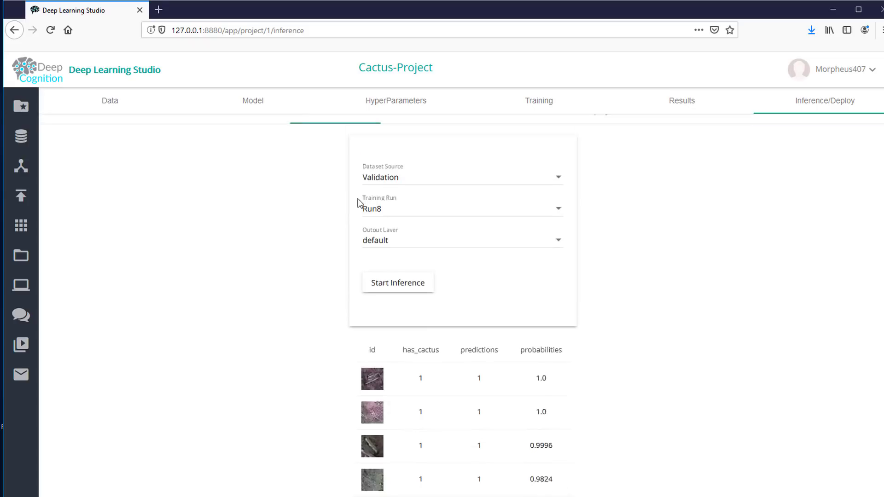
click(395, 195)
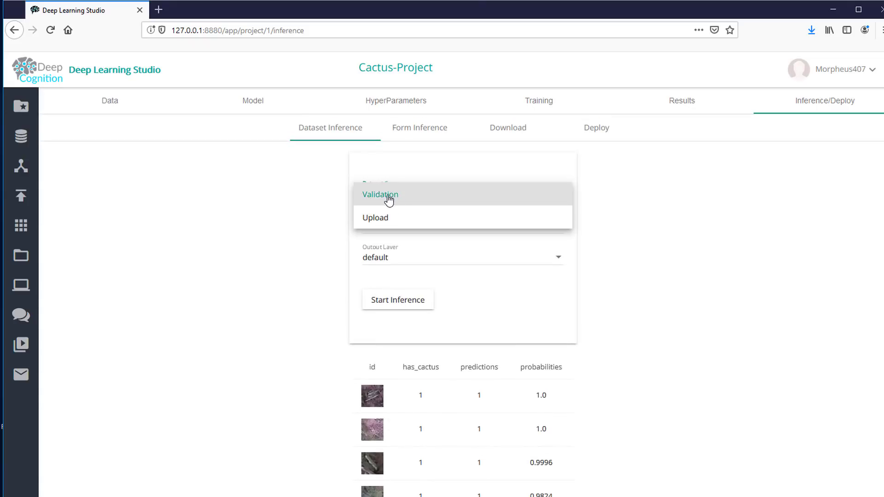
click(254, 220)
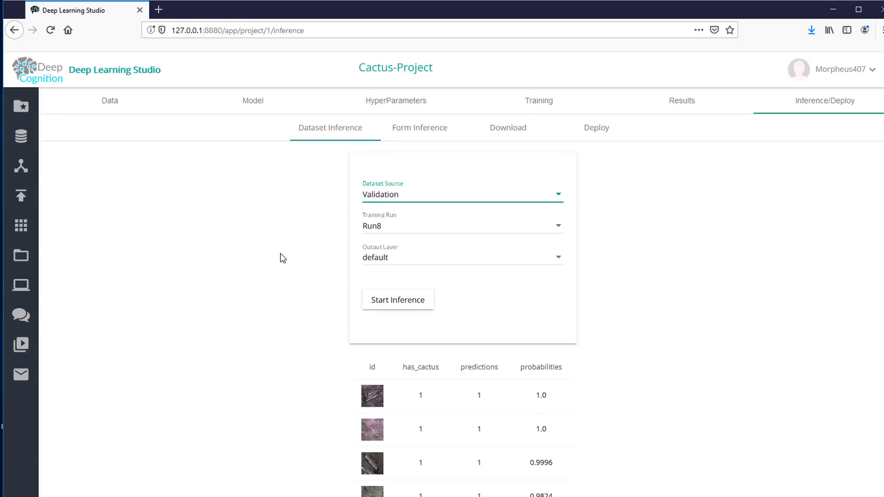
Examine the first page of inference results, comparing the images, has_cactus labels, predictions and probabilities row by row.
scroll(294, 267, down, 3)
mouse_move(364, 341)
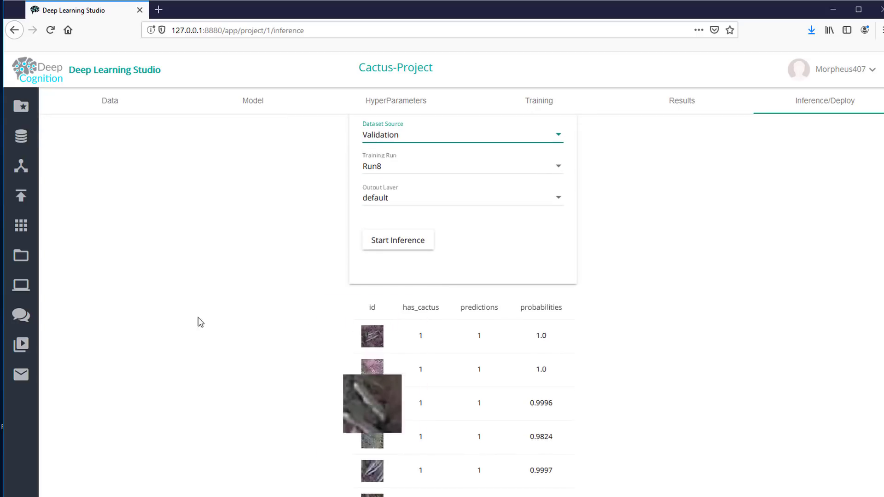
scroll(198, 299, down, 3)
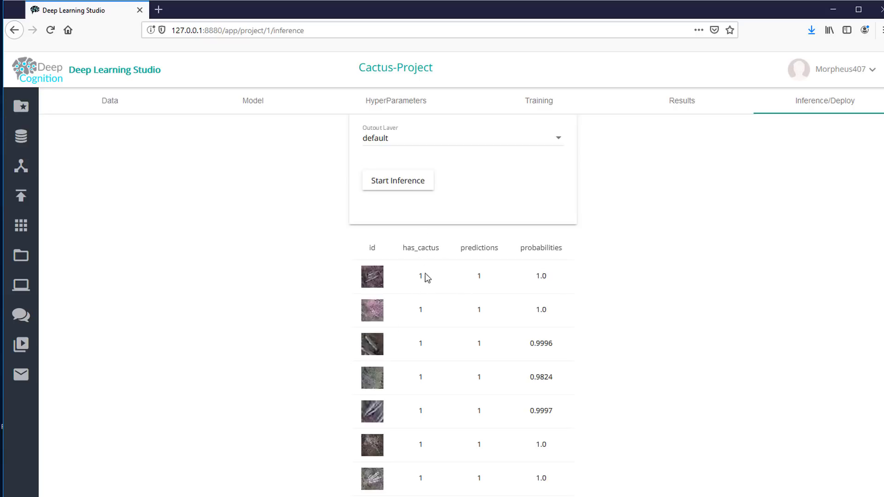
double_click(481, 278)
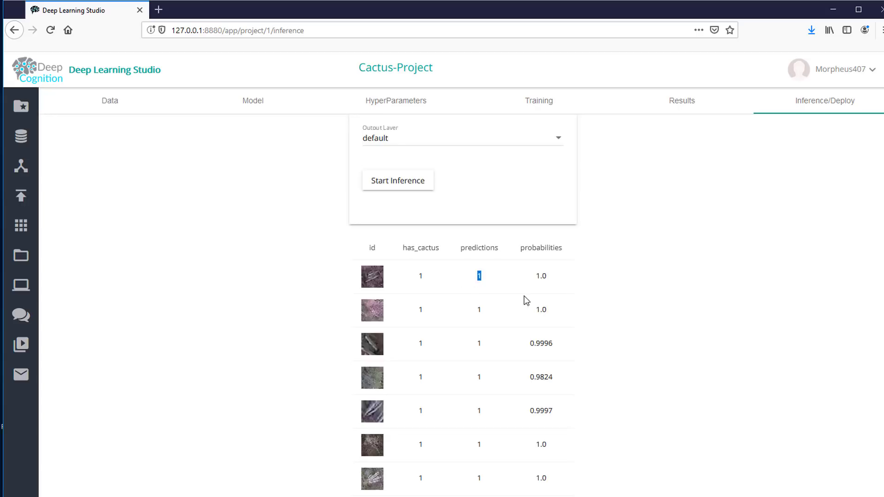
double_click(537, 276)
double_click(477, 277)
double_click(542, 276)
scroll(574, 282, down, 2)
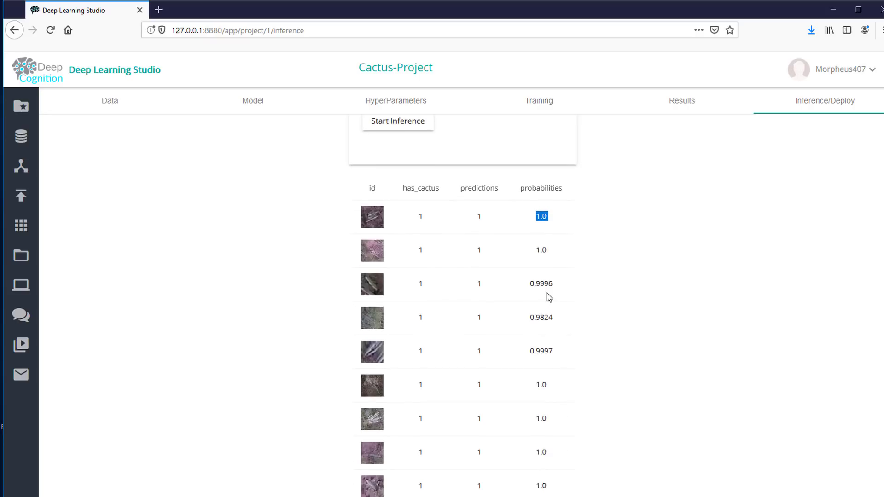
double_click(546, 284)
double_click(545, 318)
scroll(577, 322, down, 3)
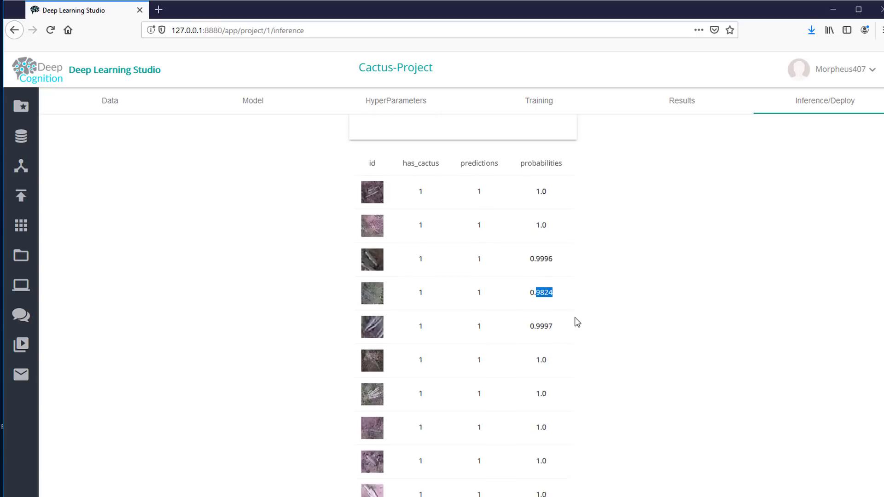
Examine pages 2 and 3 of the inference results, checking the row with probability 0.915 against its label and prediction.
click(555, 458)
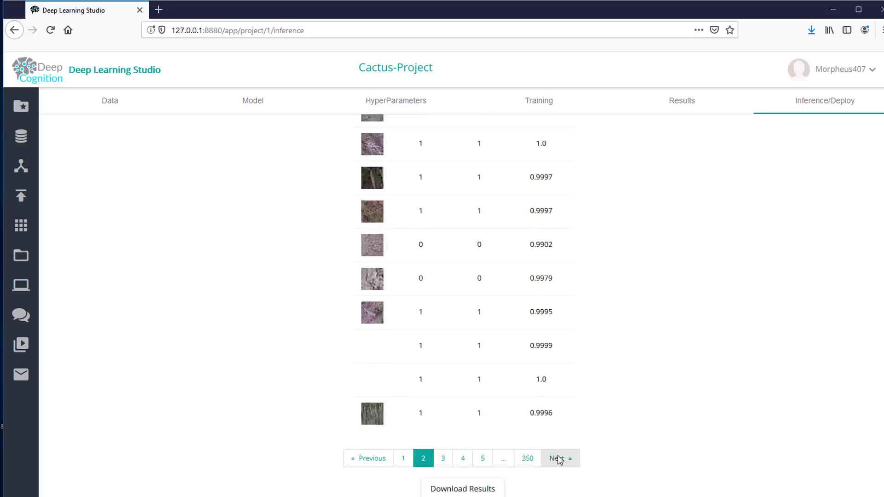
scroll(672, 378, up, 2)
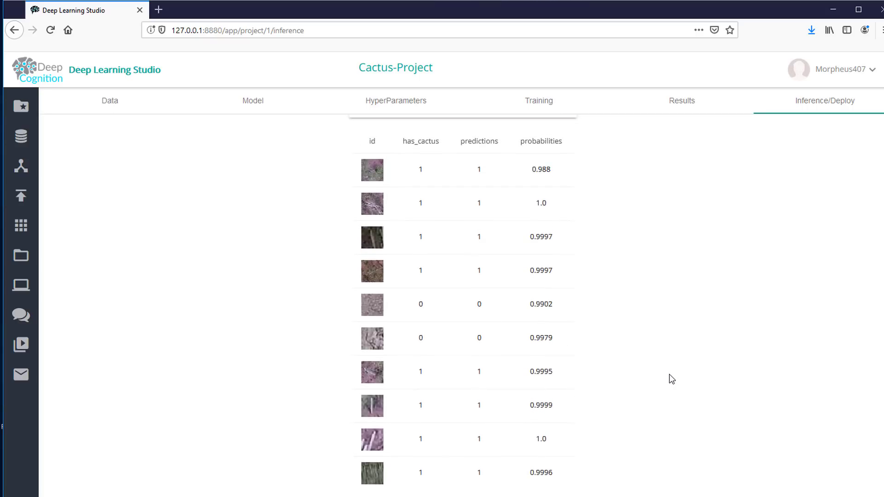
scroll(500, 241, up, 2)
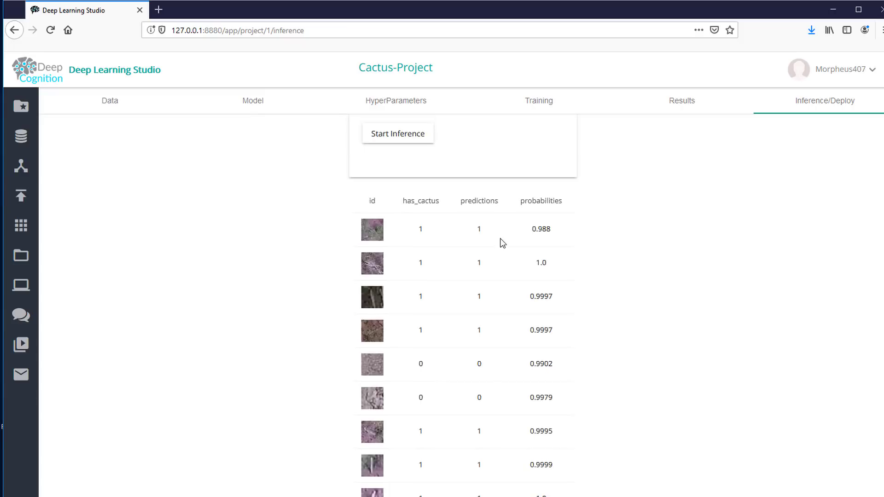
scroll(491, 245, down, 4)
click(558, 459)
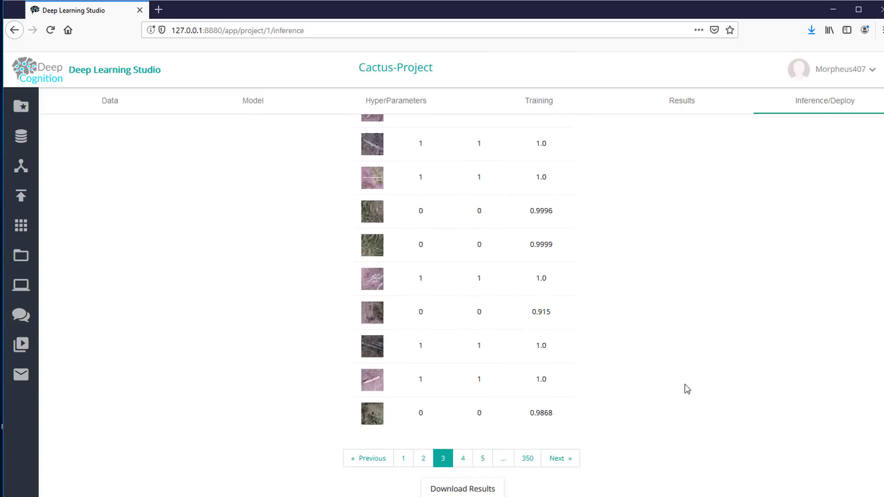
scroll(651, 410, up, 2)
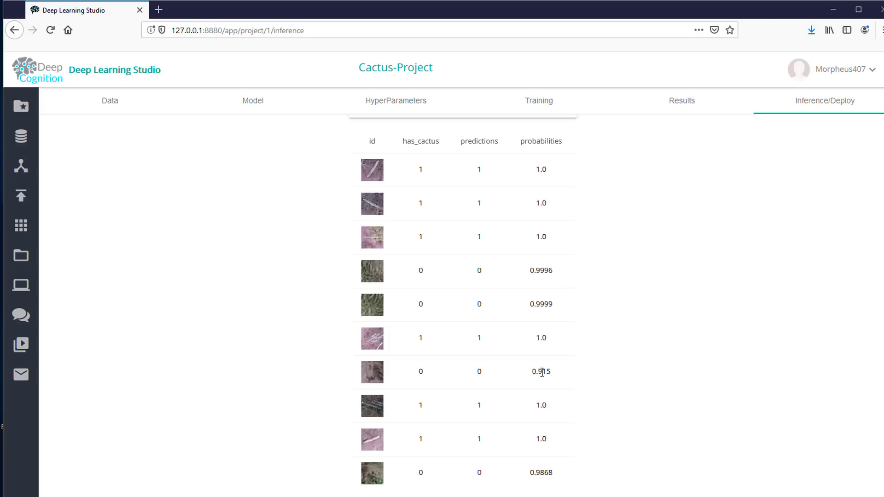
drag(537, 371, 580, 379)
drag(498, 371, 417, 373)
Examine pages 4 and 5 of the inference results, and return to the dataset inference settings.
scroll(570, 407, down, 3)
click(561, 458)
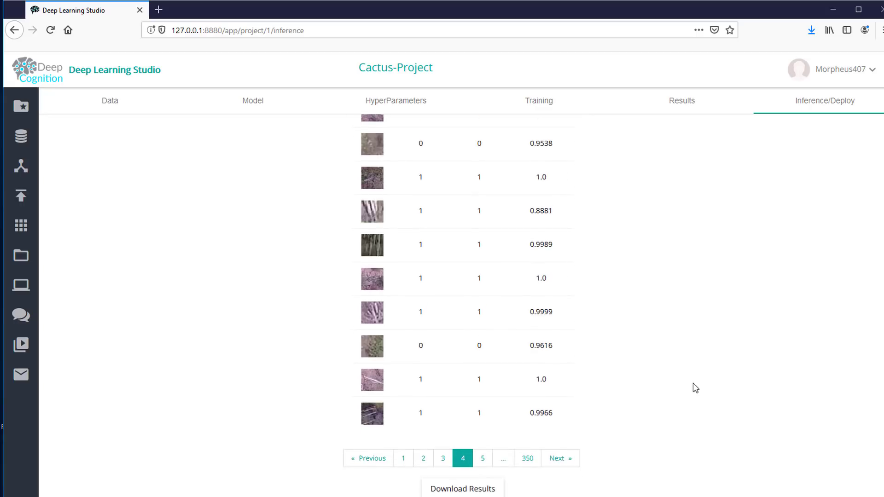
scroll(689, 398, up, 2)
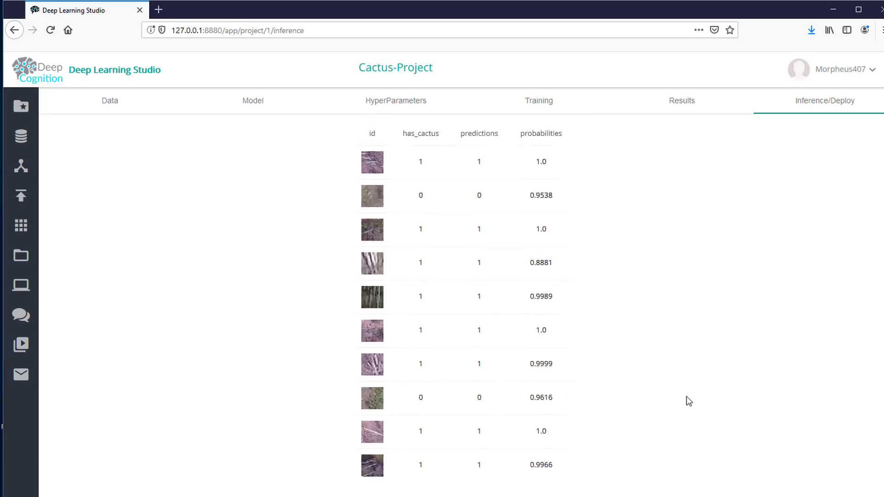
scroll(624, 442, down, 2)
click(561, 458)
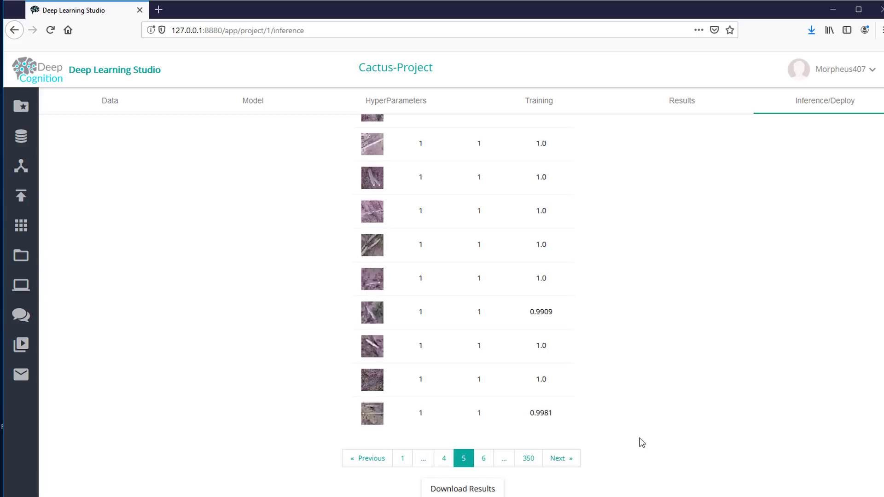
scroll(693, 412, up, 2)
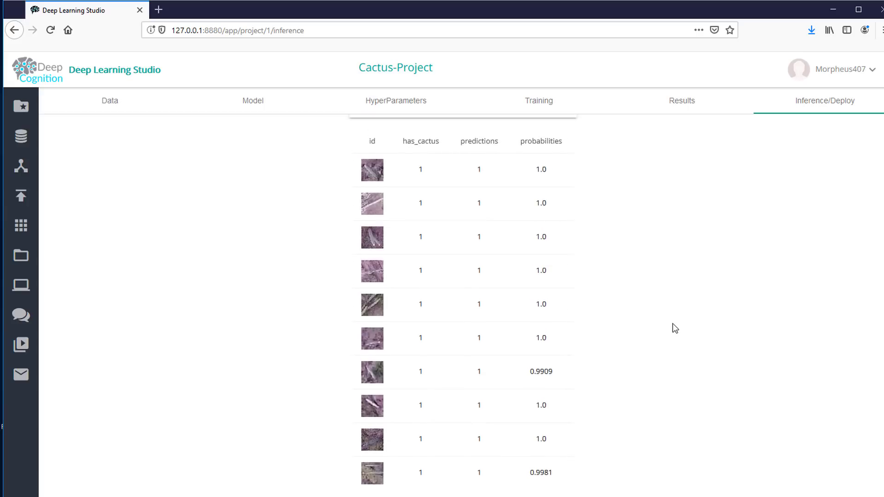
scroll(675, 328, up, 5)
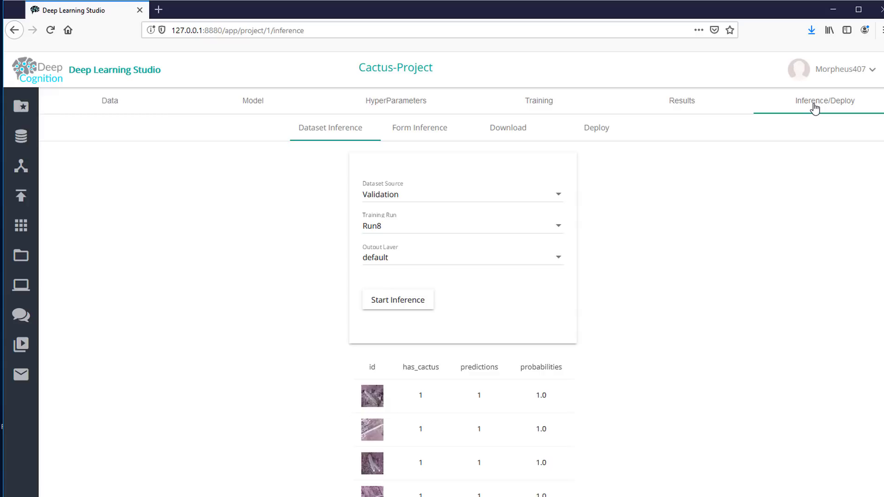
Switch the dataset source to Upload and check the required zip file format, including the test.csv file.
click(378, 202)
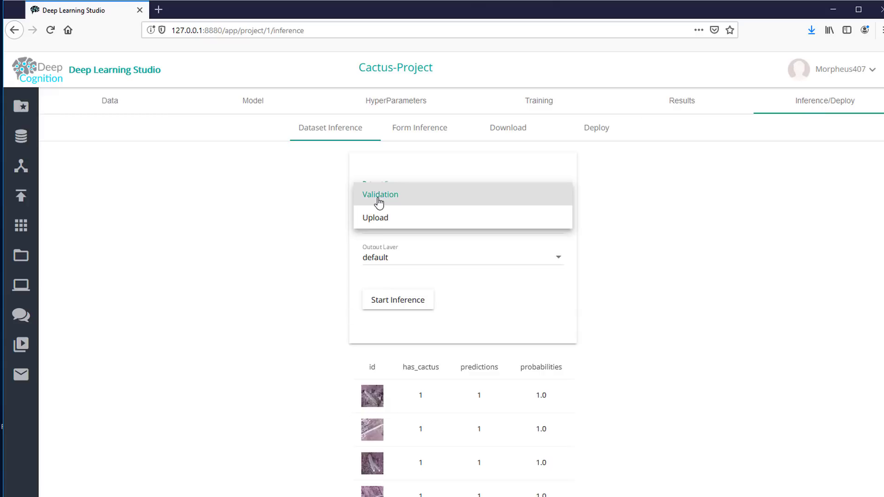
click(389, 222)
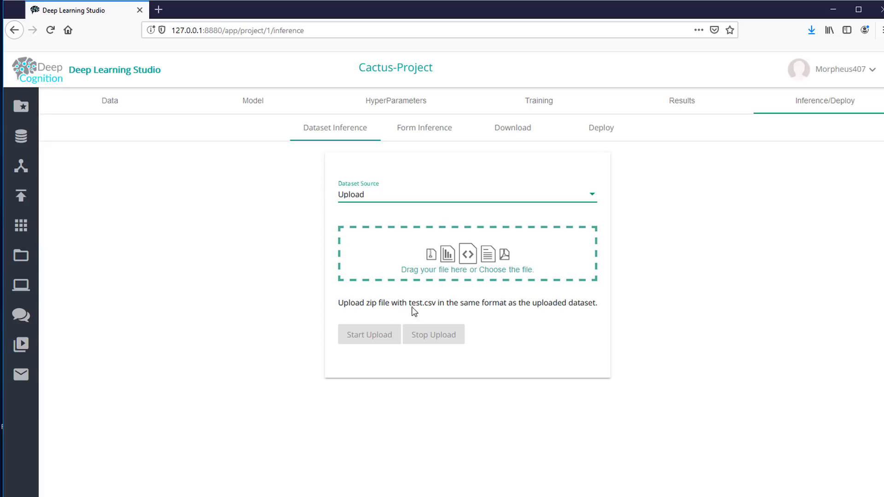
drag(407, 302, 437, 302)
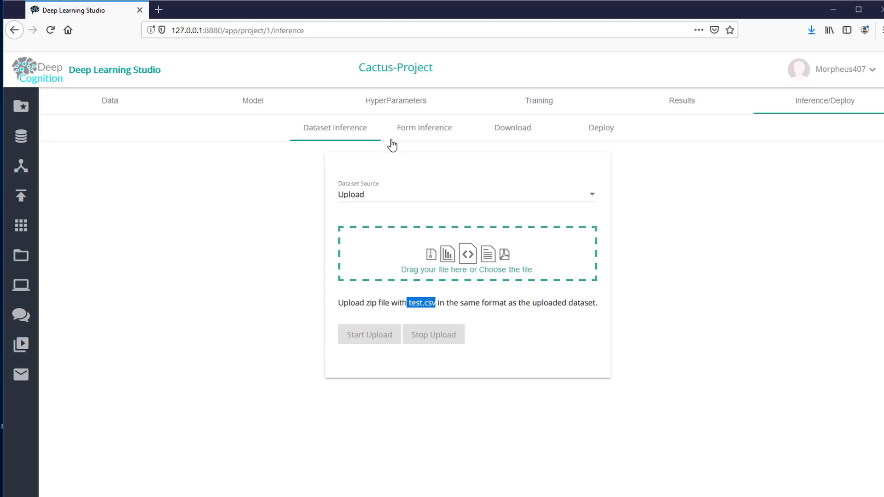
click(364, 132)
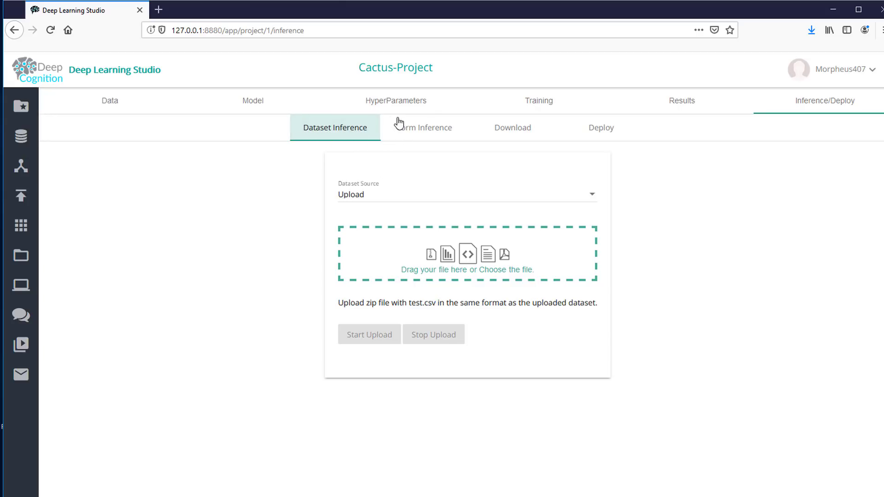
Examine the Run8 form inference result with its image enlarged, and compare it with the form.zip results under dataset inference.
click(413, 128)
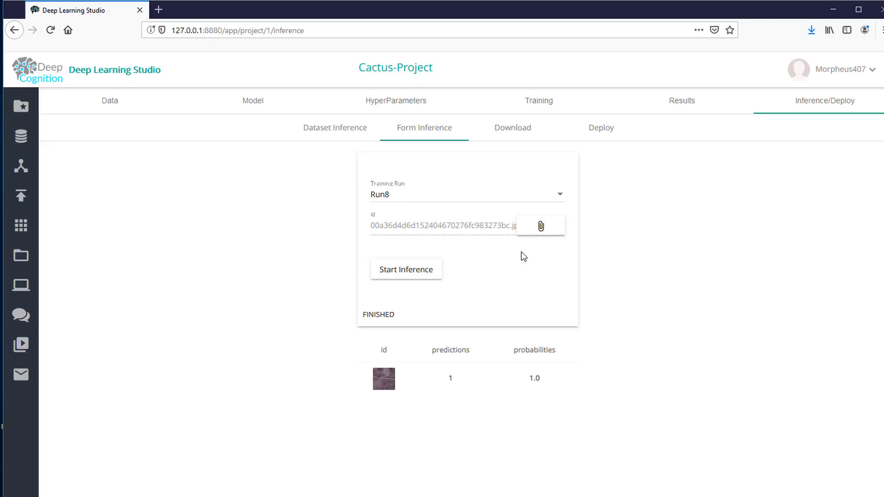
mouse_move(407, 371)
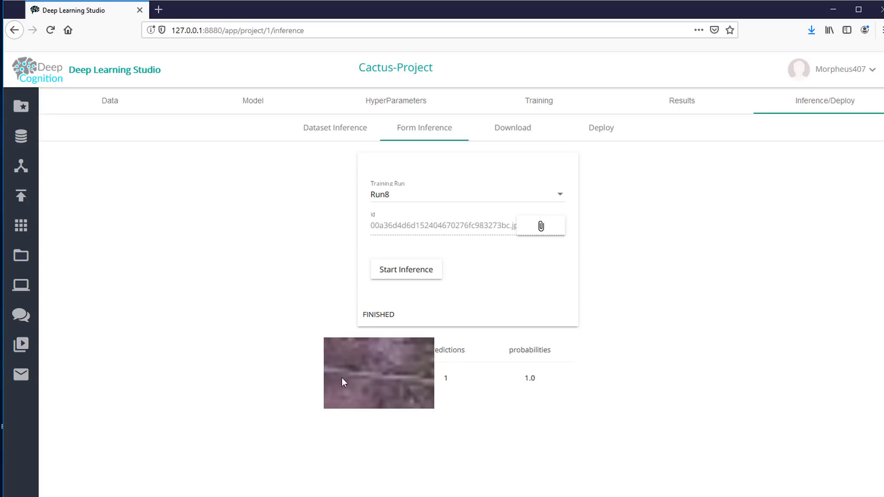
click(339, 138)
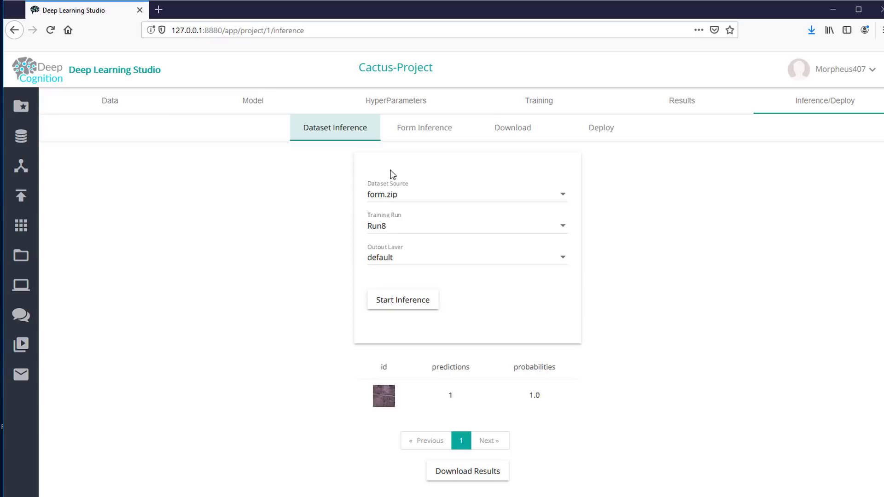
click(406, 135)
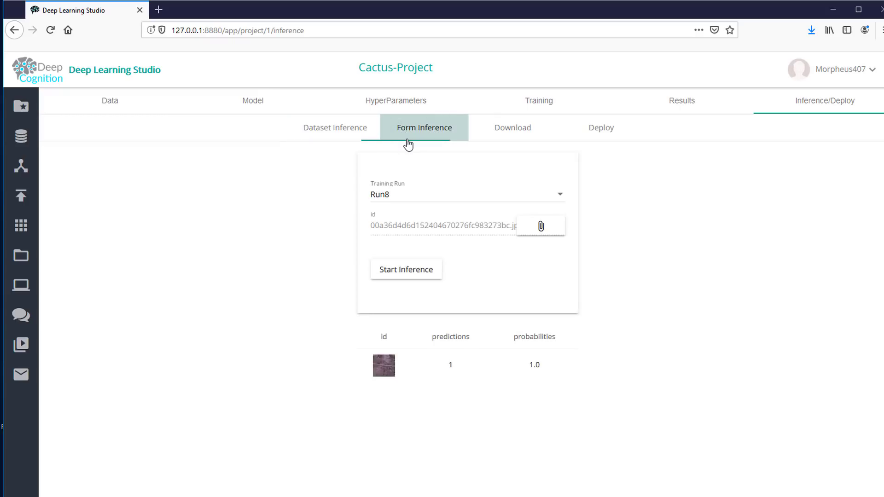
click(310, 137)
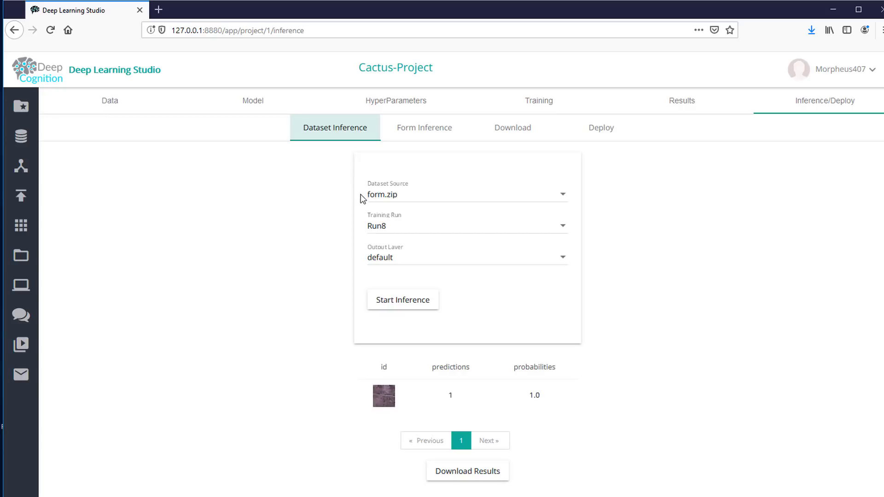
click(426, 132)
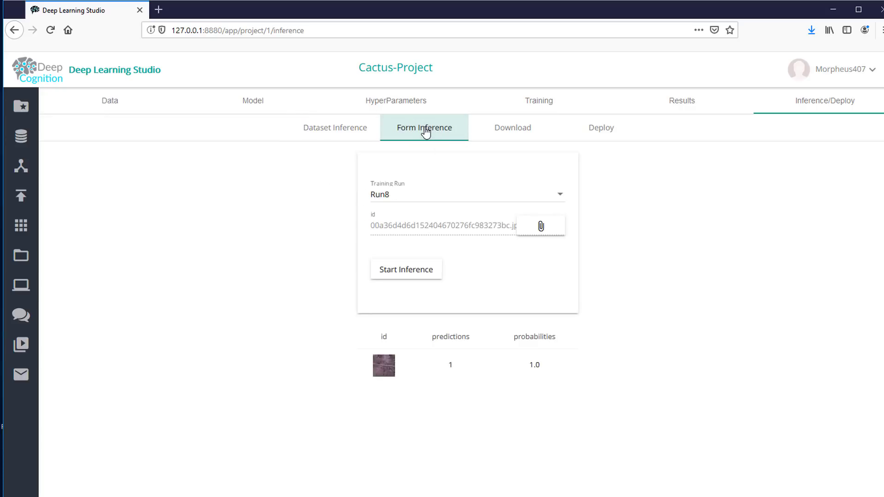
Try to download the deployment app for training run Run8.
click(502, 134)
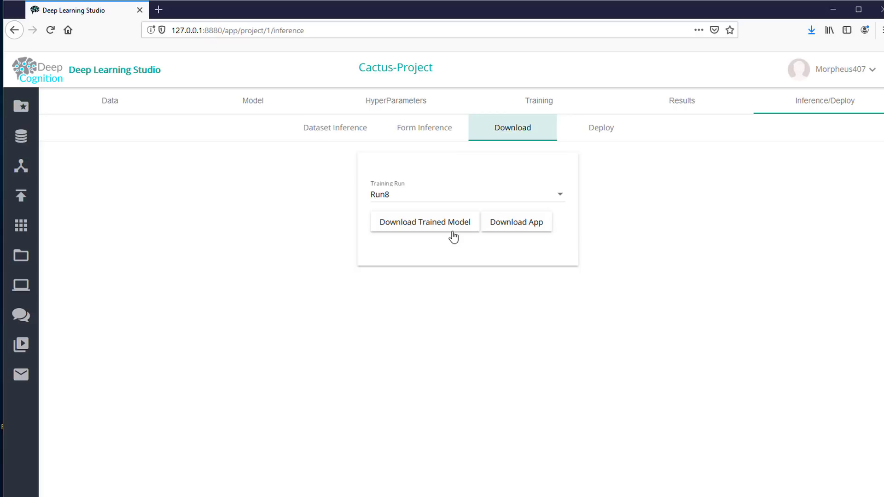
click(507, 222)
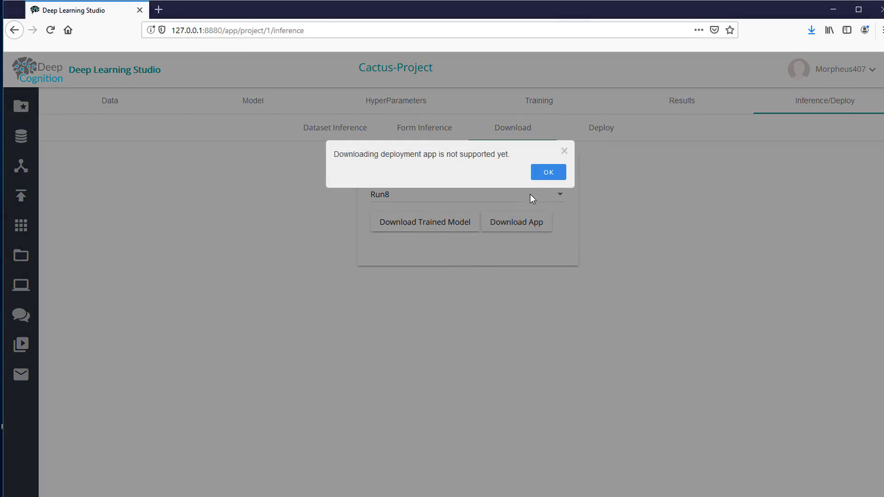
click(558, 173)
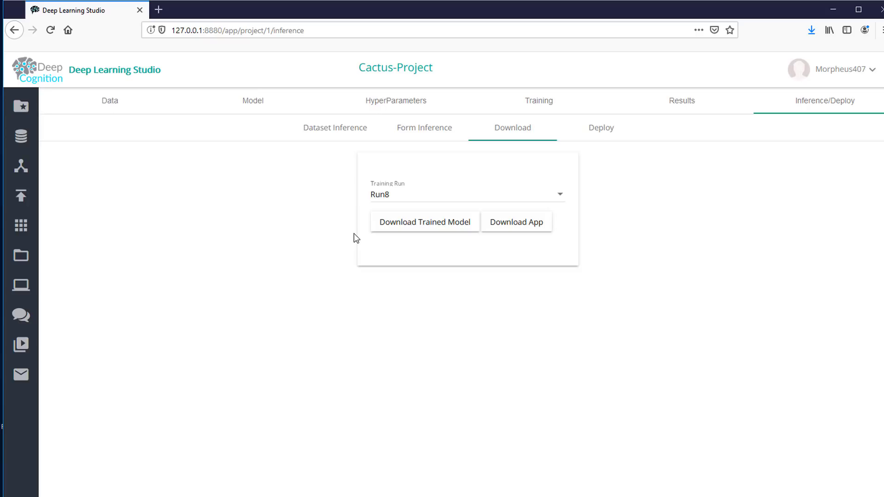
Download the trained Run8 model and open Cactus-Project_8.zip in WinRAR, closing the licence reminder and bringing the archive window fully into view.
click(421, 229)
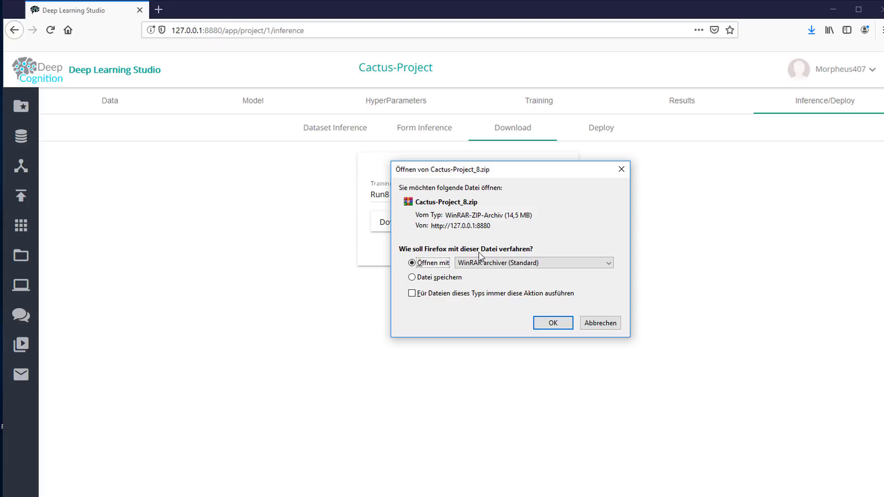
click(549, 322)
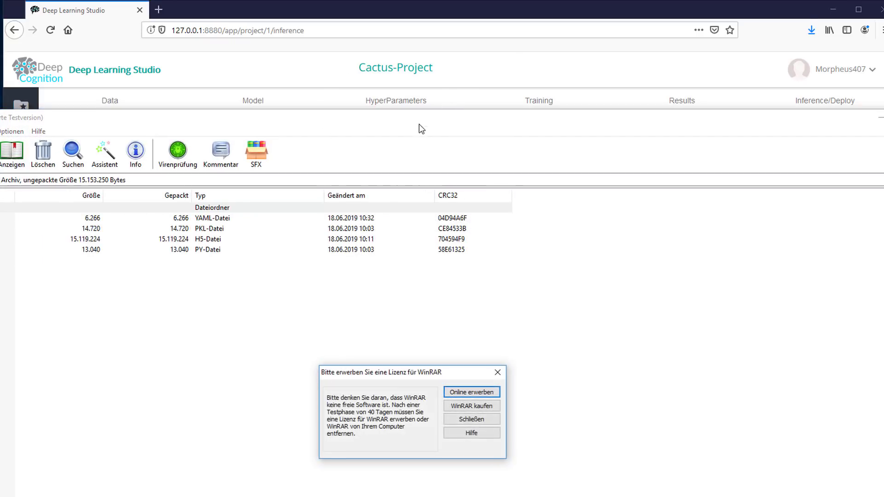
click(469, 420)
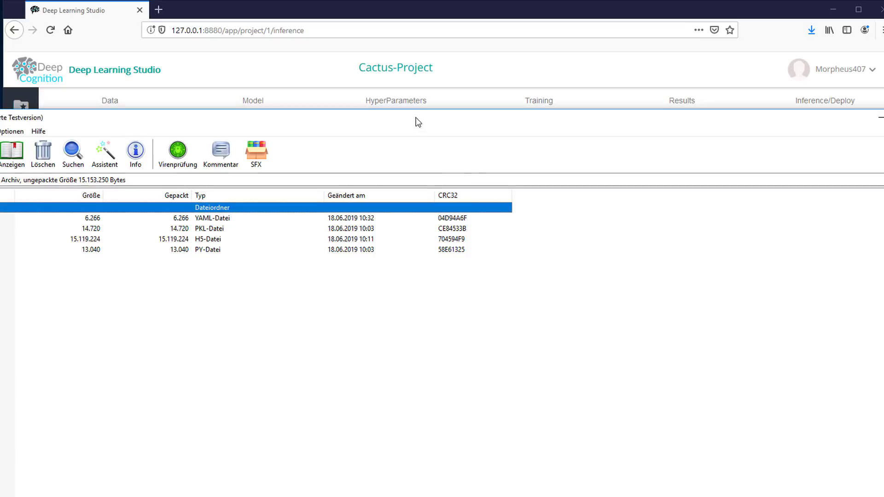
drag(414, 118, 681, 55)
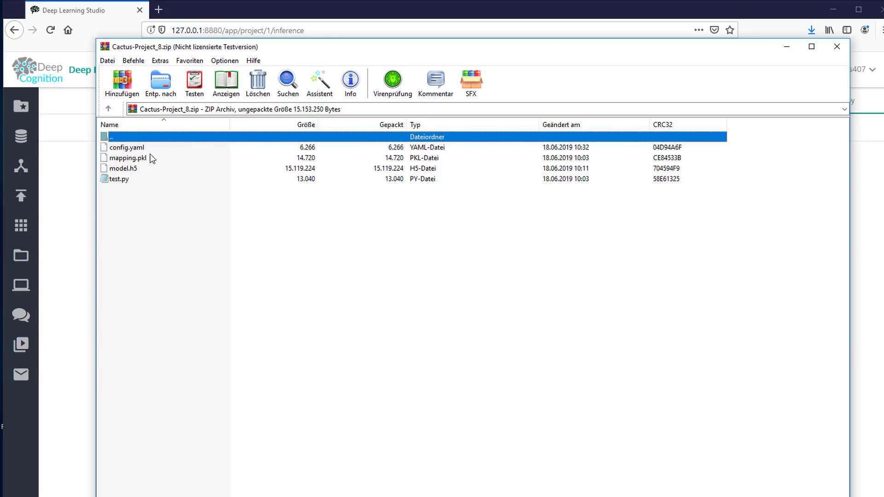
Go through the files in the model archive, highlighting mapping.pkl, model.h5 and test.py.
click(134, 159)
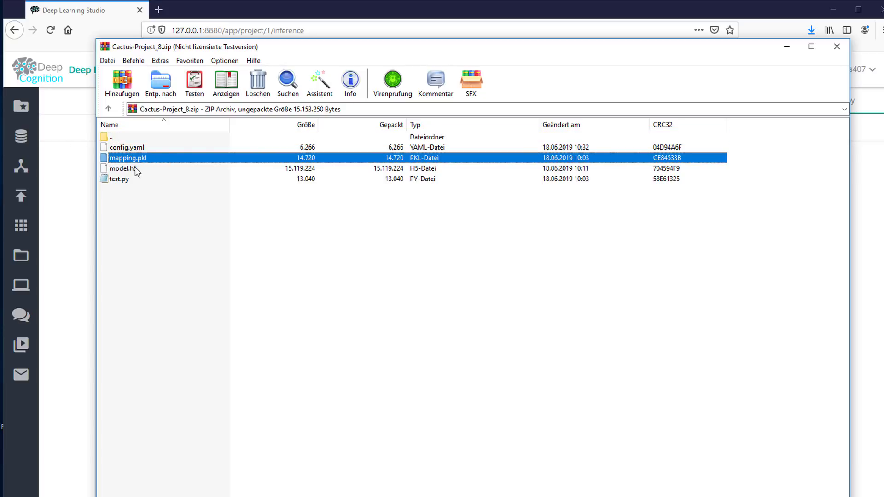
click(135, 168)
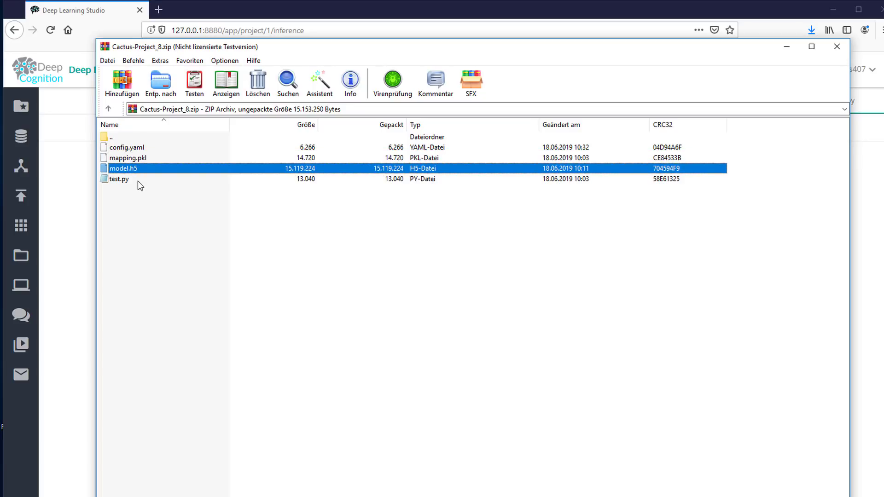
click(138, 181)
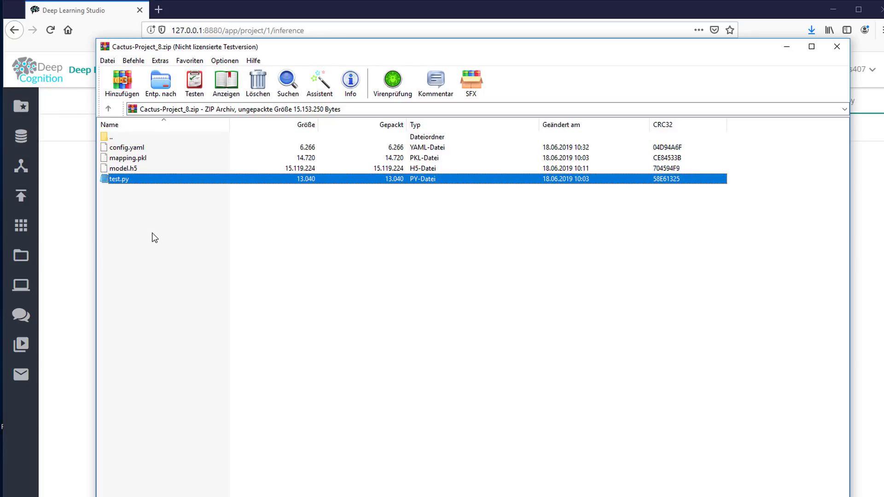
click(293, 170)
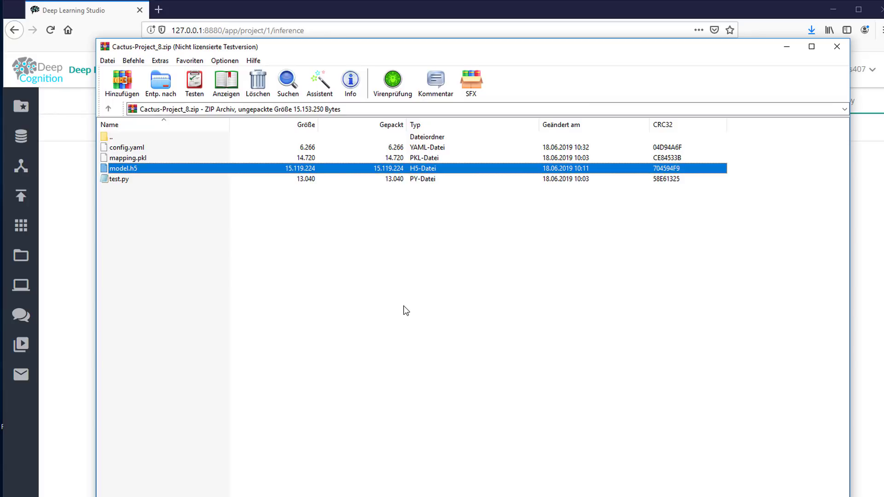
View the test.py script from the archive in the text editor, then close the script and the archive.
double_click(122, 179)
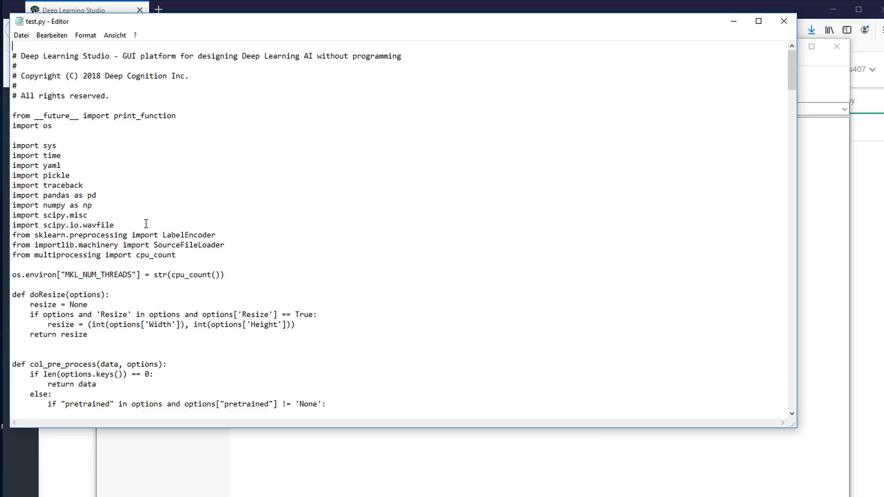
click(784, 21)
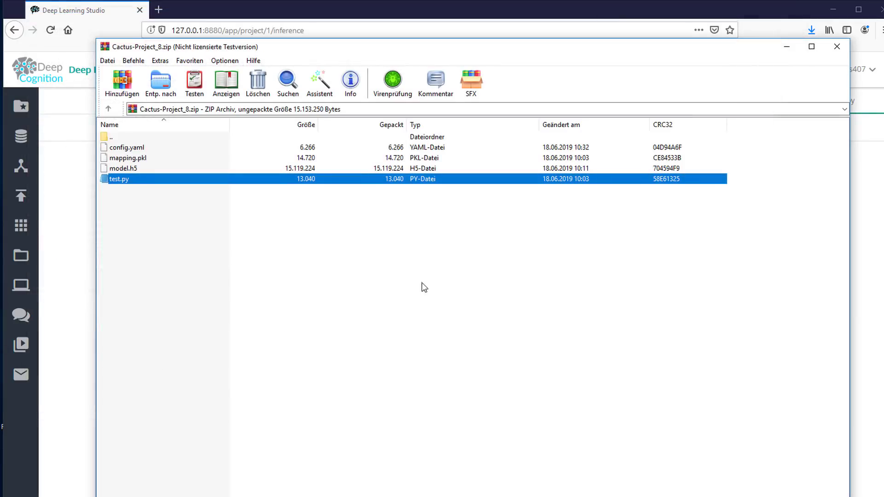
click(319, 292)
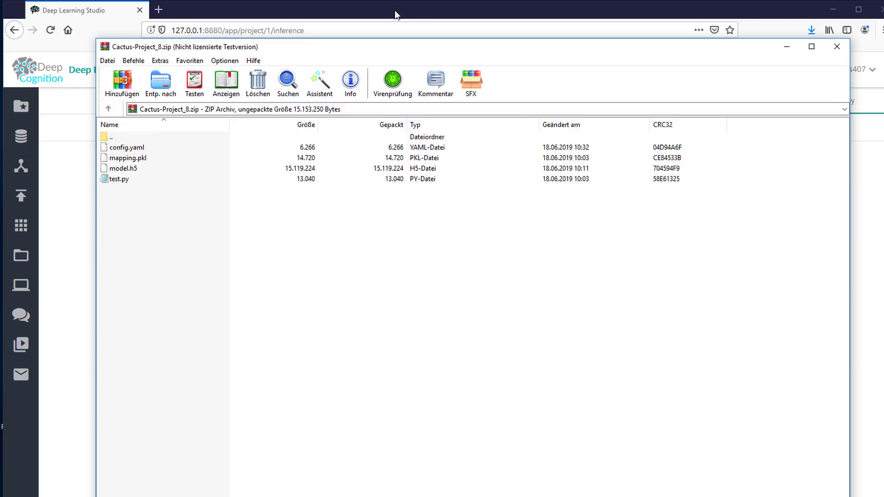
click(829, 51)
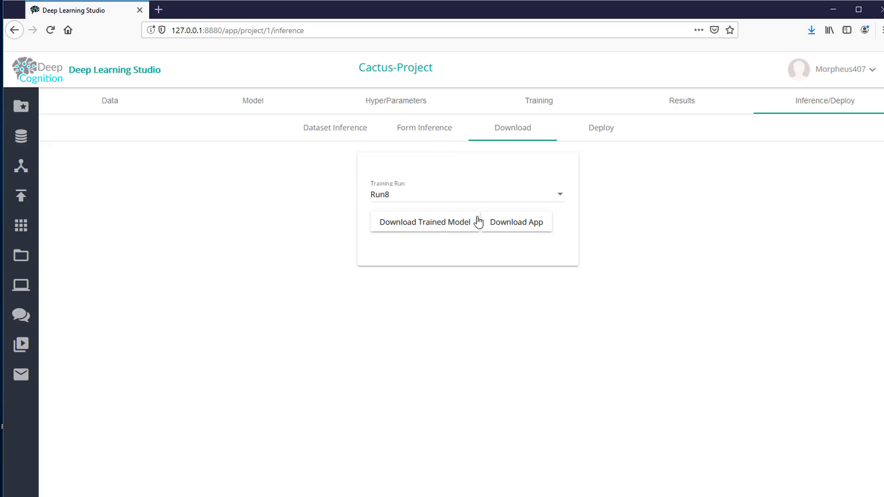
Open the deployment settings and review the available training runs, keeping Run8.
click(601, 133)
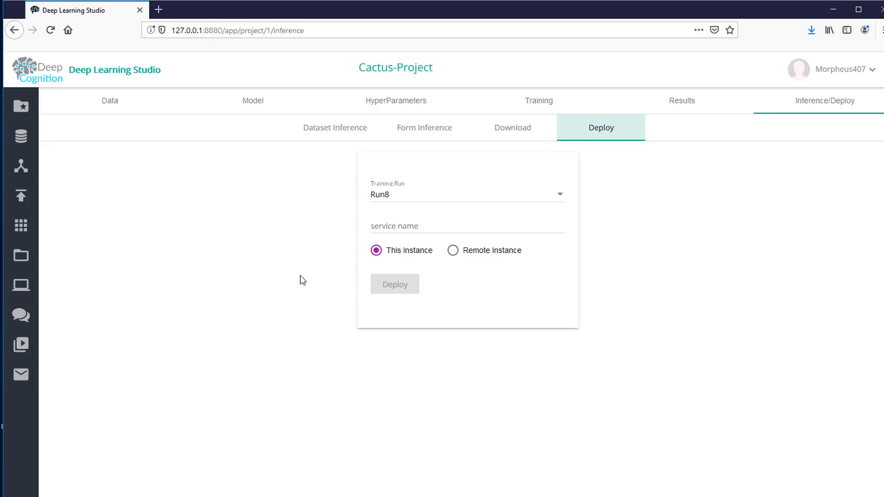
click(403, 223)
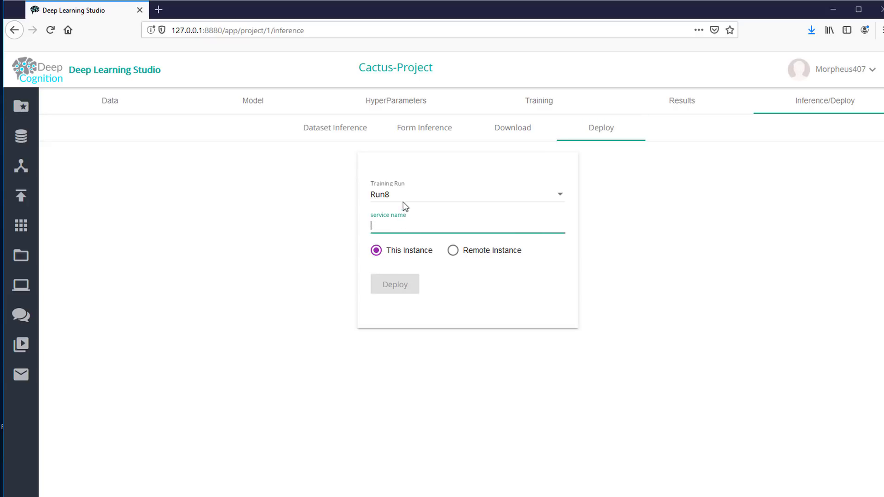
click(400, 201)
scroll(410, 256, down, 3)
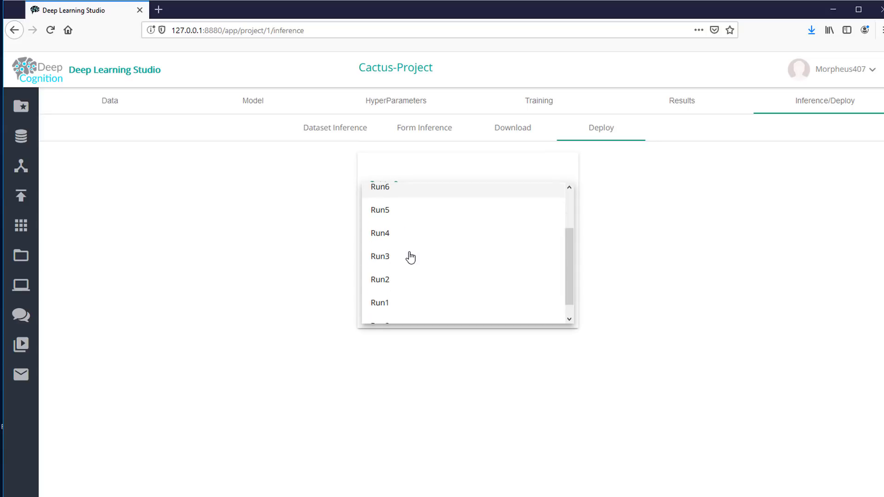
scroll(414, 264, up, 3)
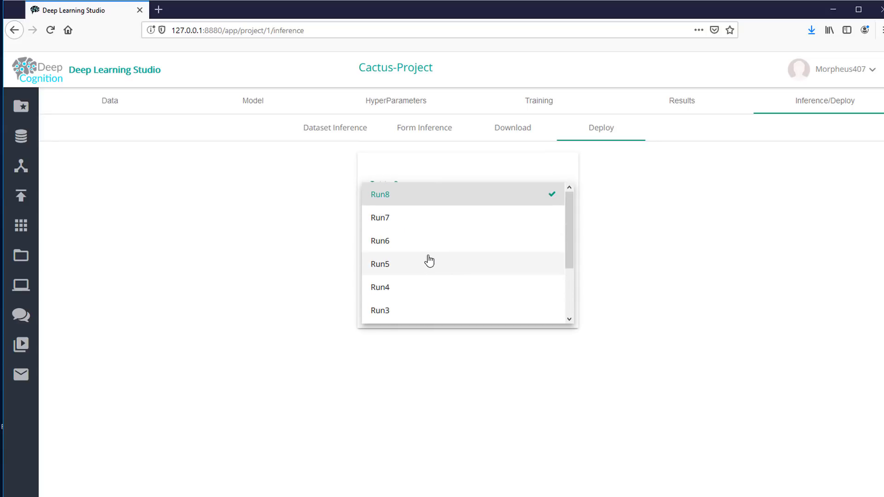
click(203, 239)
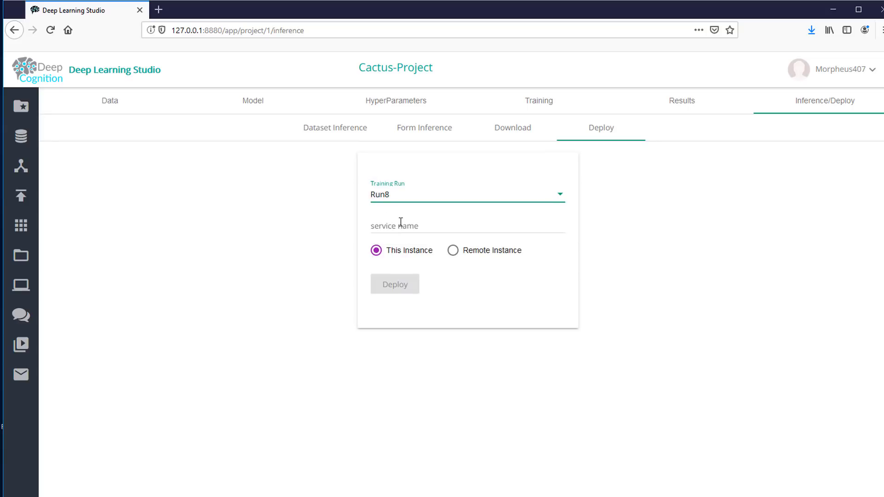
Enter "cactus" as the deployment's service name.
click(401, 222)
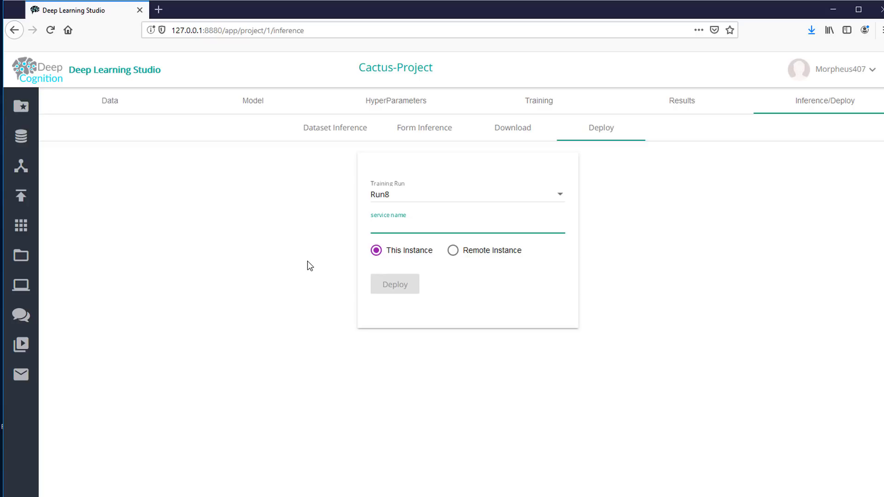
text(cacts)
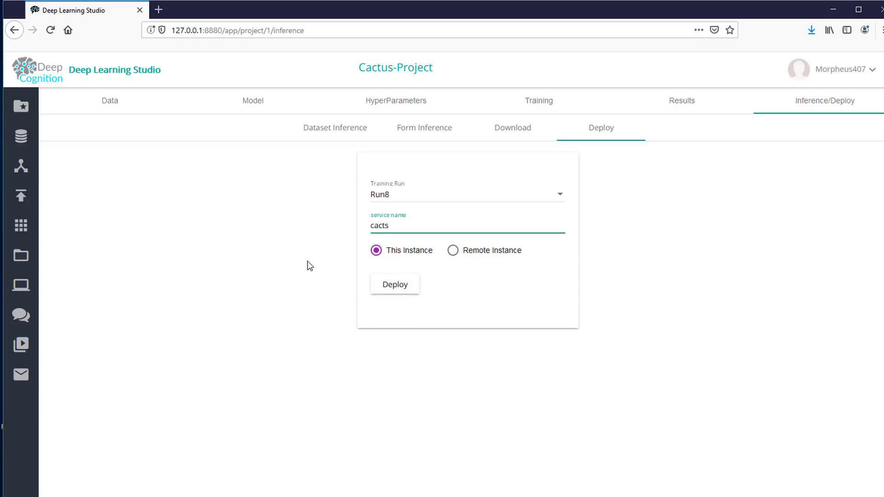
key(BackSpace)
text(us)
Compare the This Instance and Remote Instance deployment options, leaving Remote Instance selected.
click(494, 253)
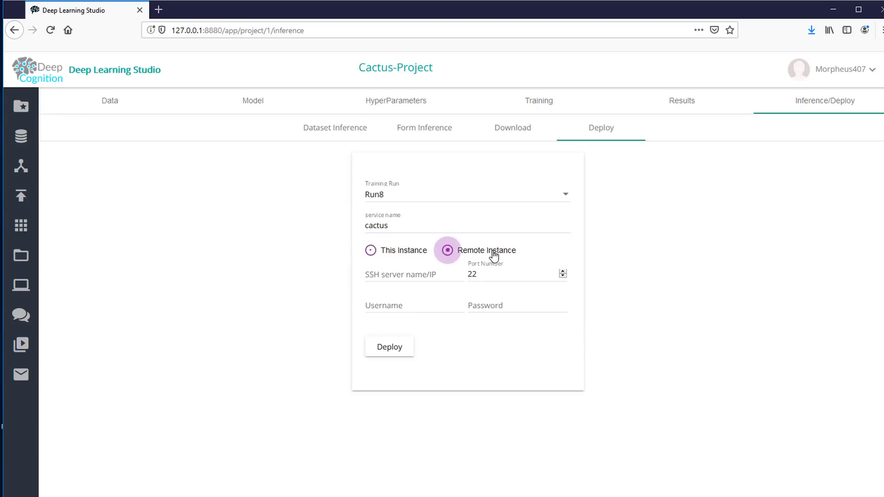
click(404, 251)
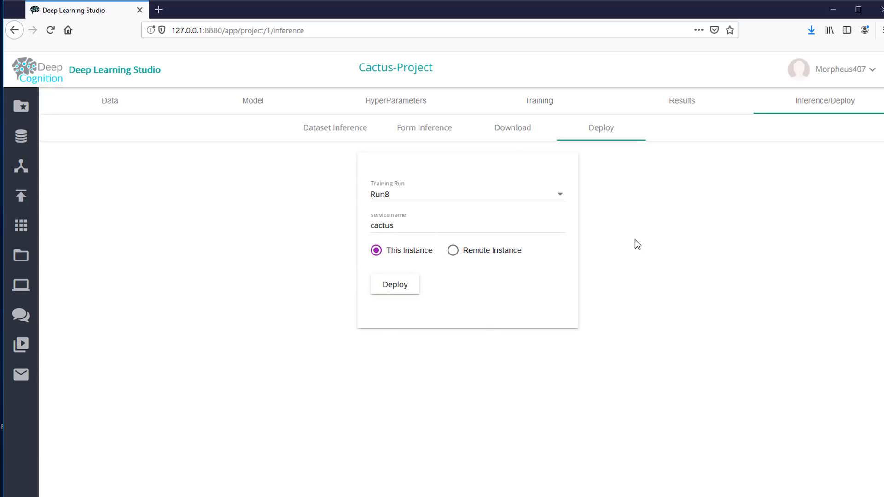
click(497, 257)
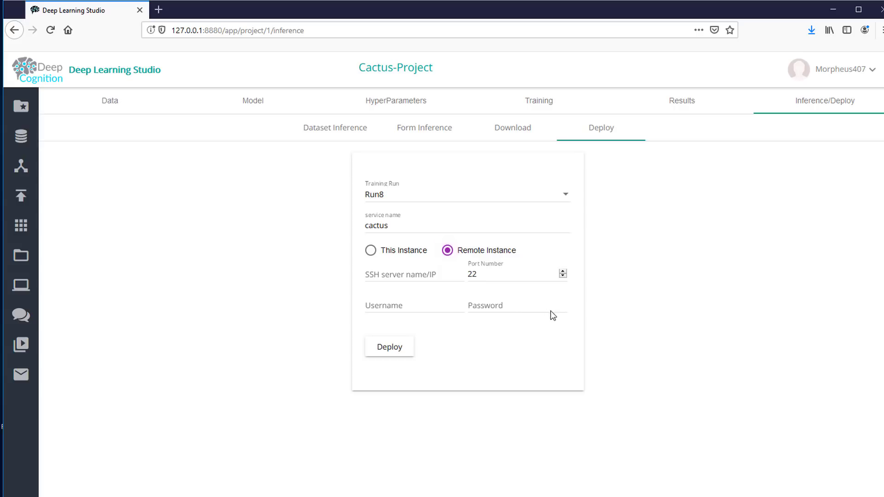
Enter the-morpheus.de as the remote SSH server and fill in the SSH username.
click(438, 275)
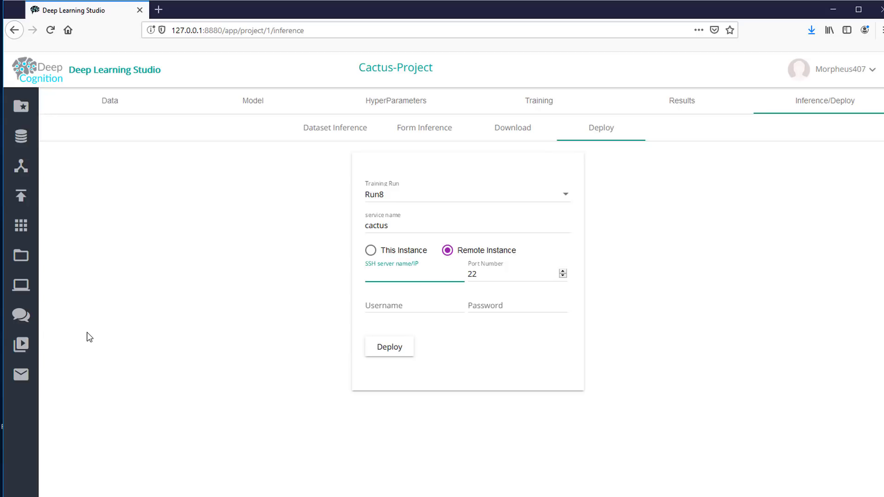
text(the-morpheus.de)
drag(435, 275, 352, 267)
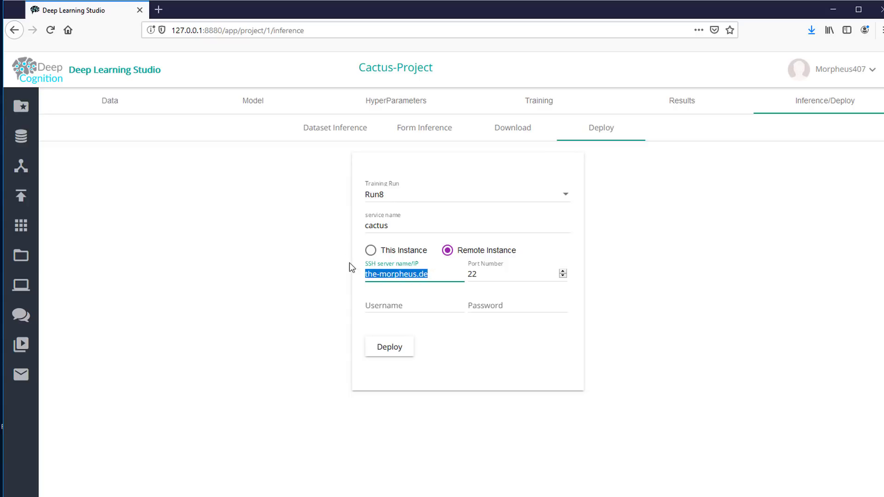
click(378, 306)
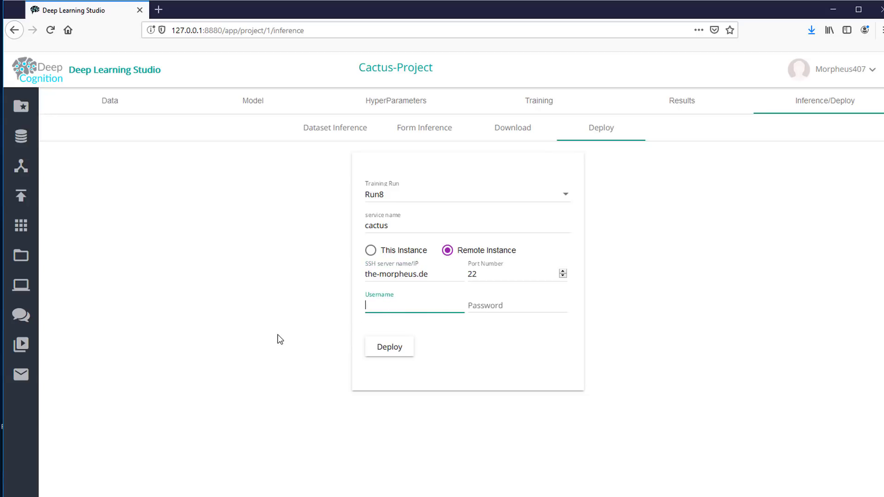
text(morpheus)
key(Tab)
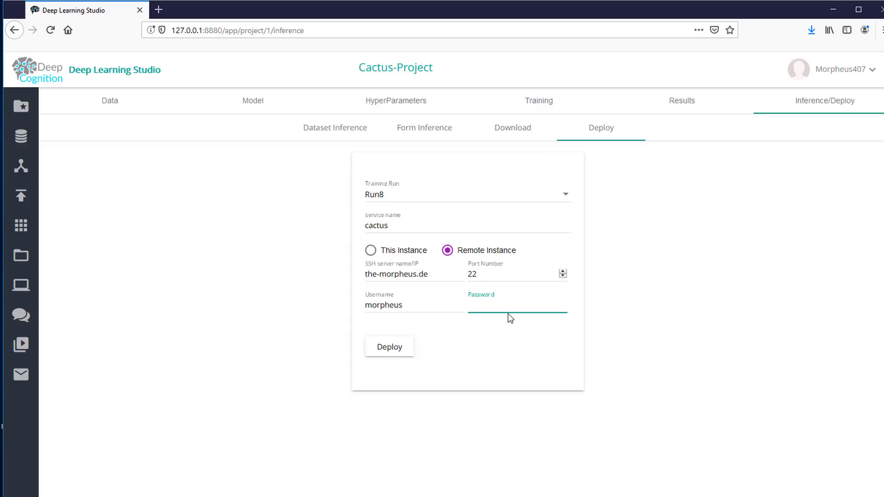
Deploy the Run8 model as service "cactus" to This Instance and open the deployed web app.
click(416, 255)
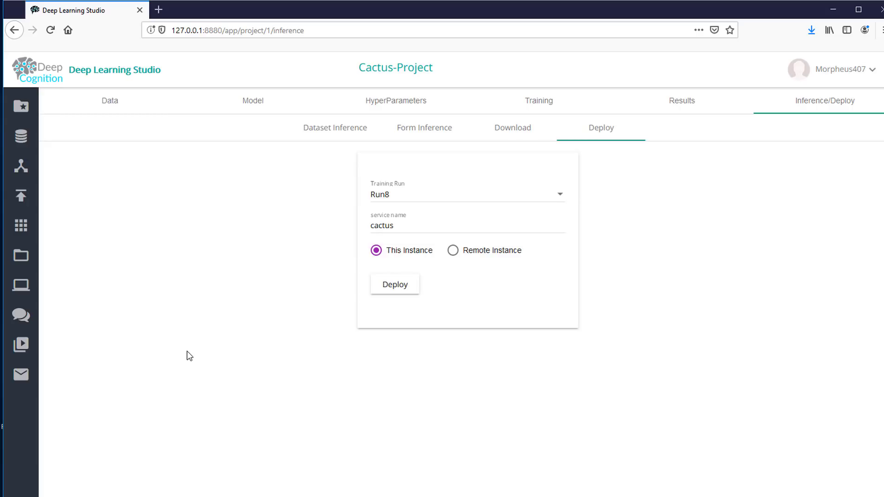
click(396, 289)
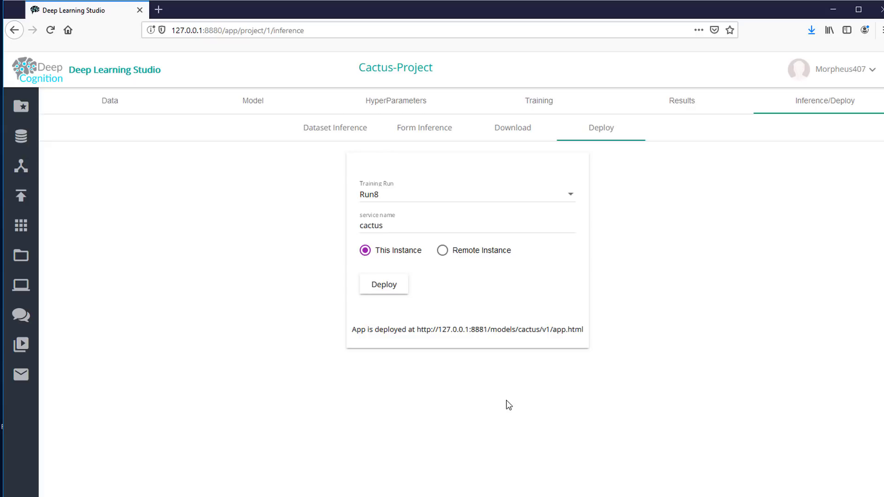
middle_click(470, 331)
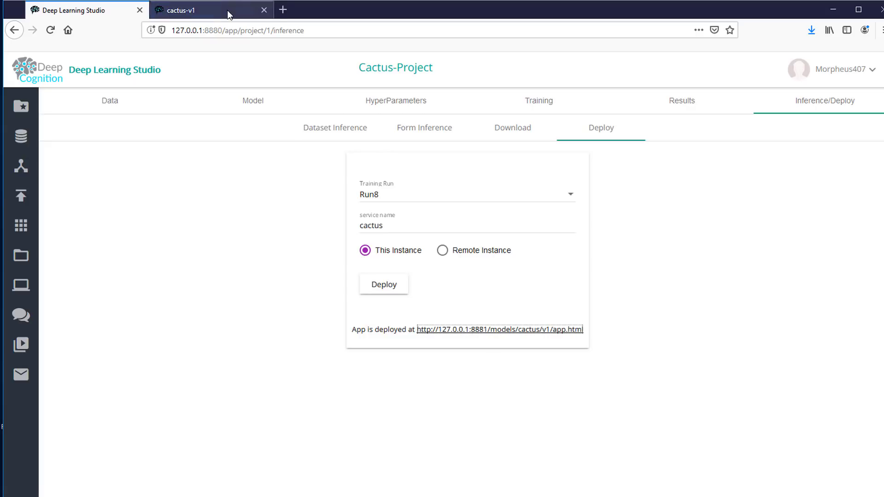
click(227, 11)
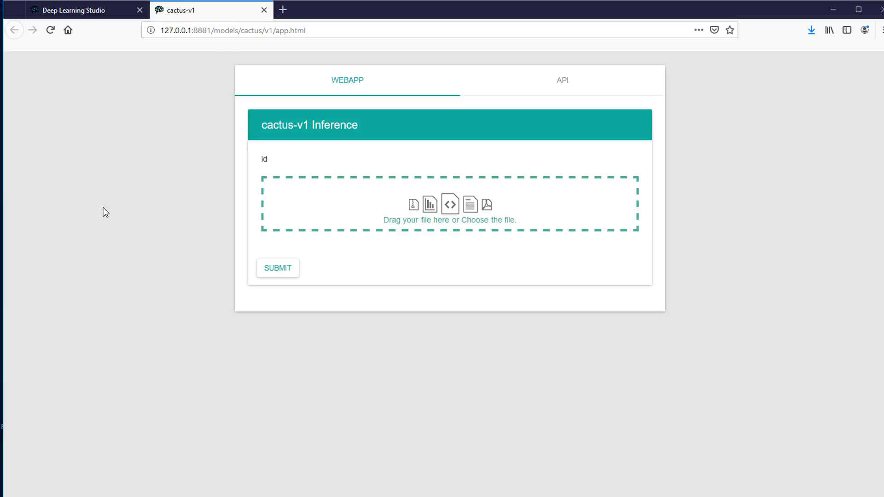
Examine the deployed service's API curl command and its predict URL, and return to the WEBAPP form.
click(597, 81)
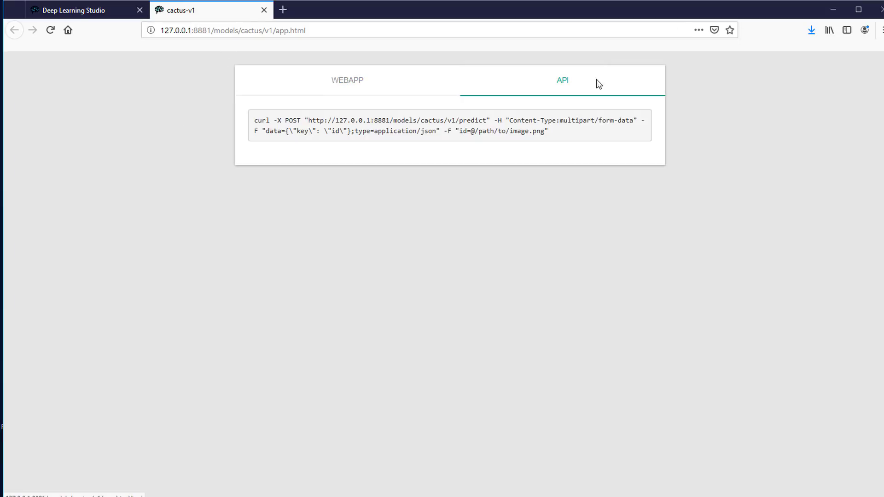
double_click(258, 120)
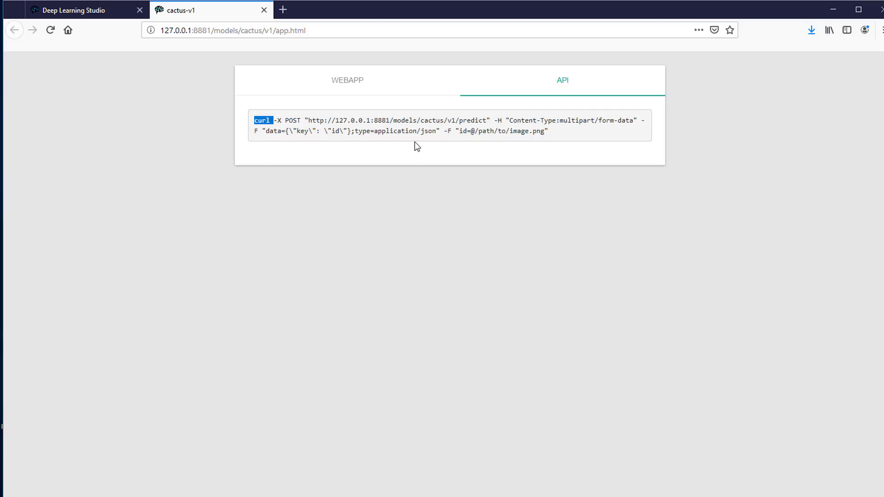
click(259, 221)
drag(305, 120, 491, 121)
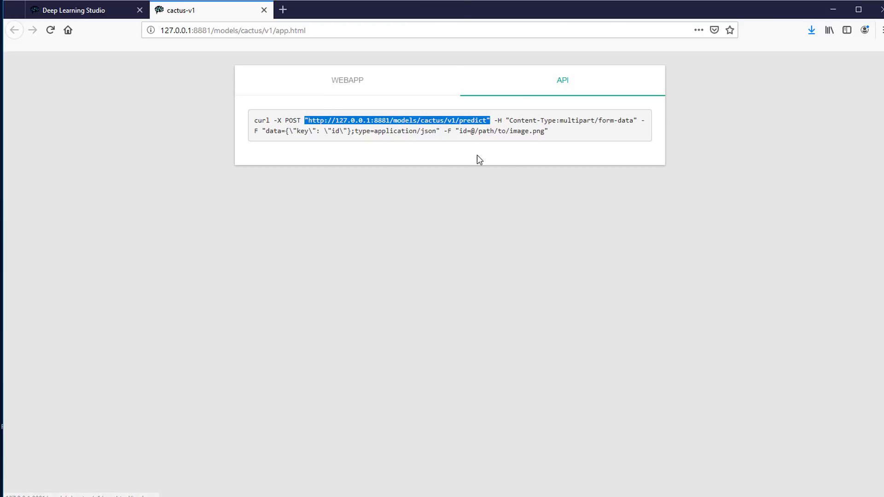
click(366, 91)
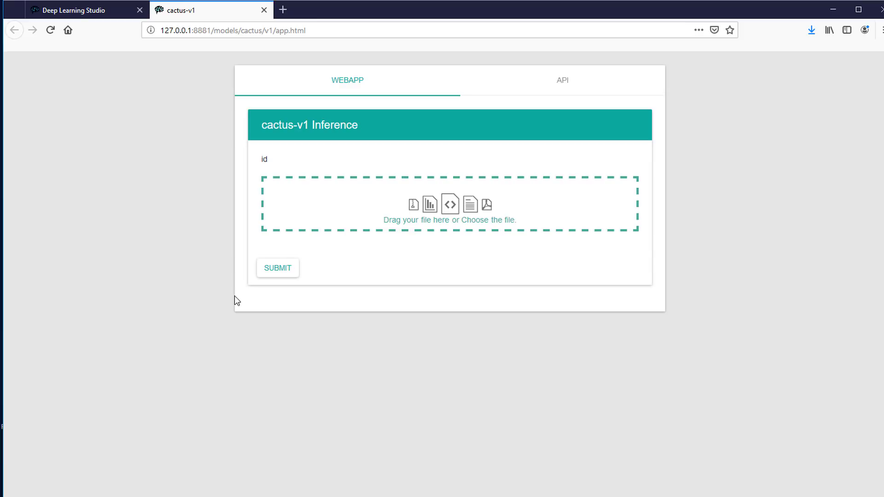
Switch to File Explorer, look through the train images of the aerial-cactus-identification dataset and return to the dataset folder.
key(alt+Tab)
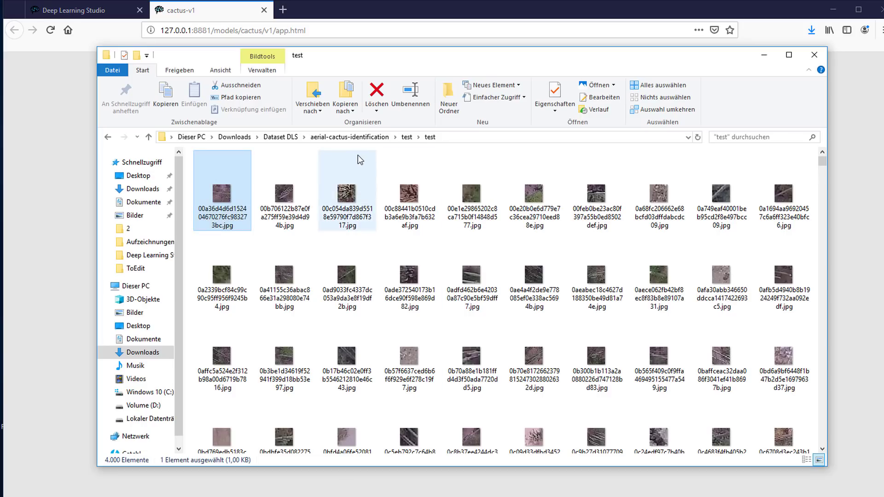
click(349, 137)
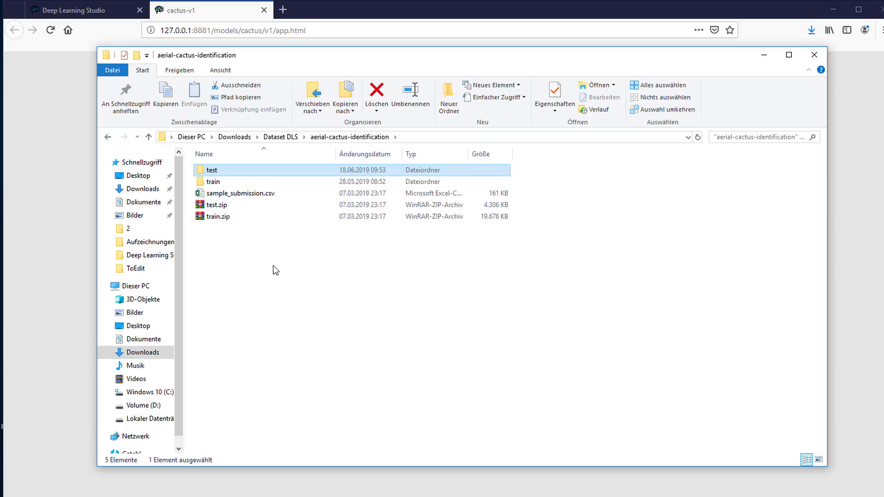
drag(242, 278, 259, 262)
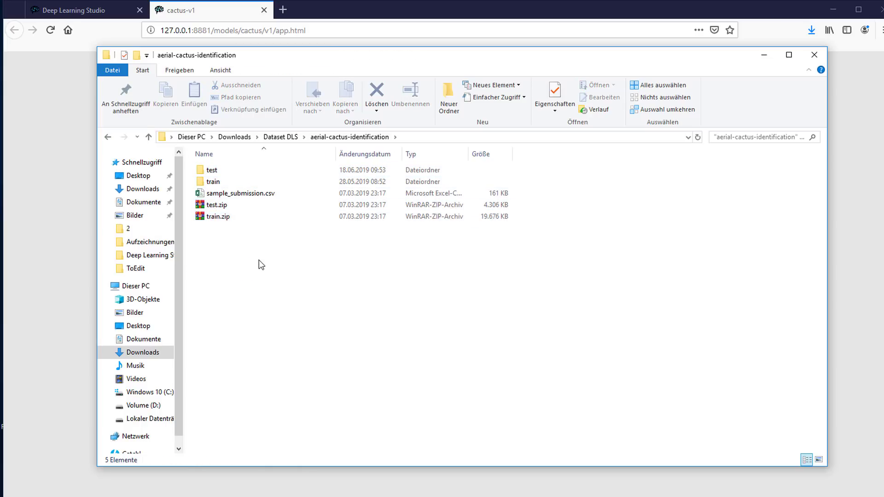
double_click(225, 183)
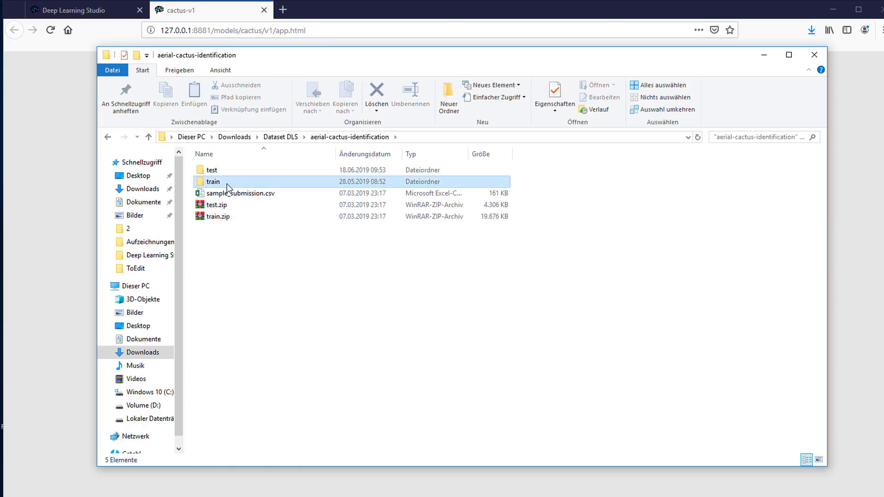
click(223, 173)
double_click(223, 172)
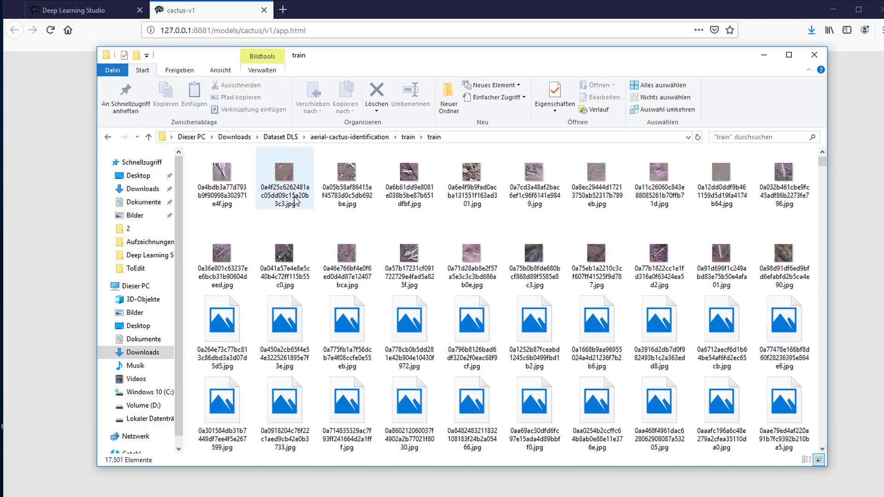
click(408, 136)
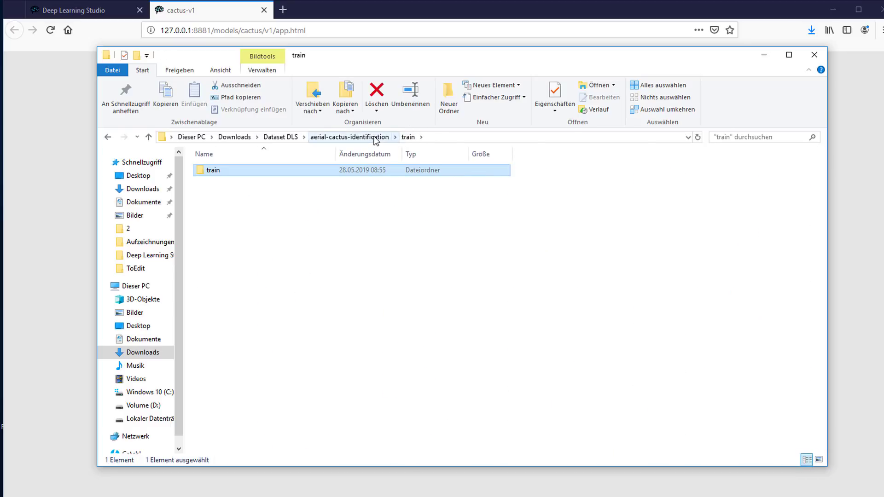
click(355, 137)
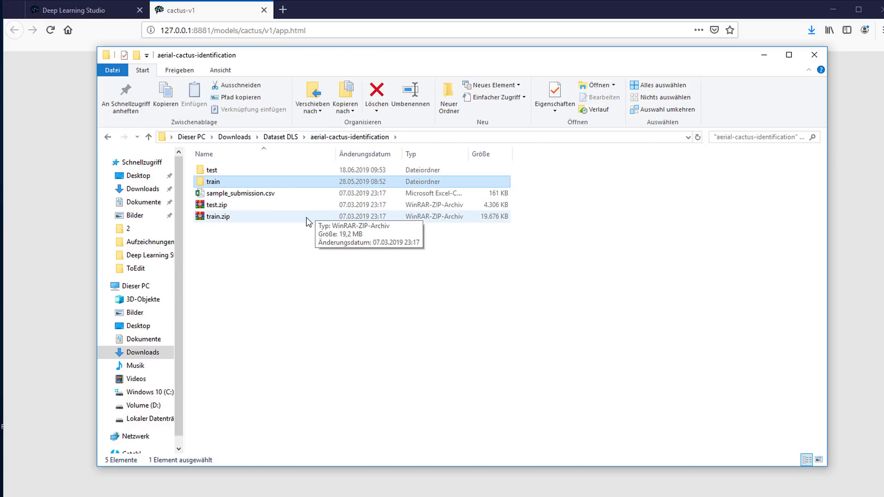
Open the inner test image folder of the aerial-cactus-identification dataset.
click(275, 205)
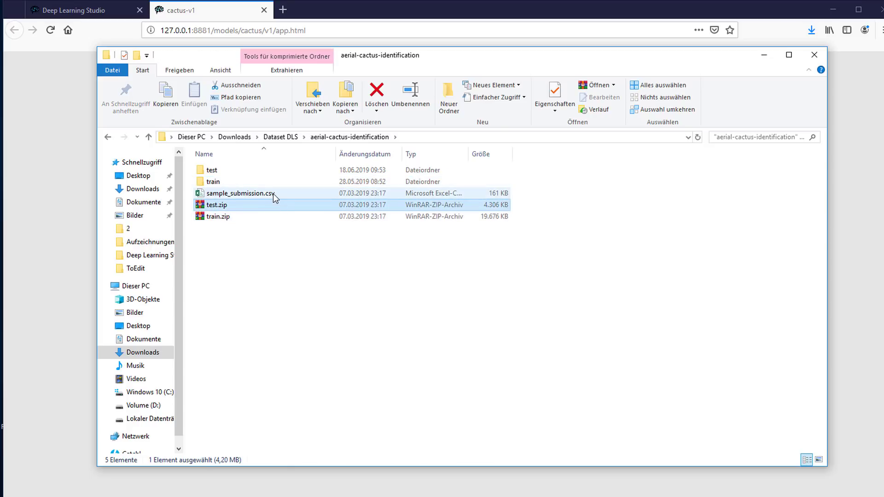
double_click(264, 175)
double_click(265, 176)
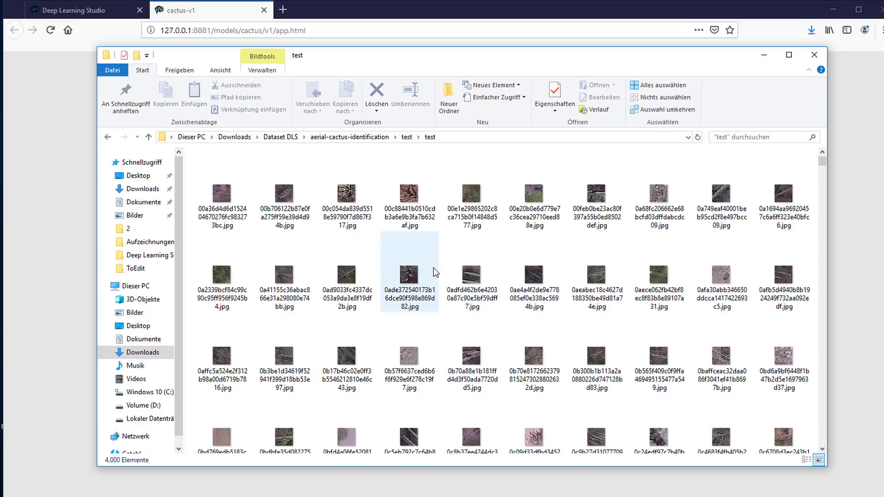
mouse_move(431, 272)
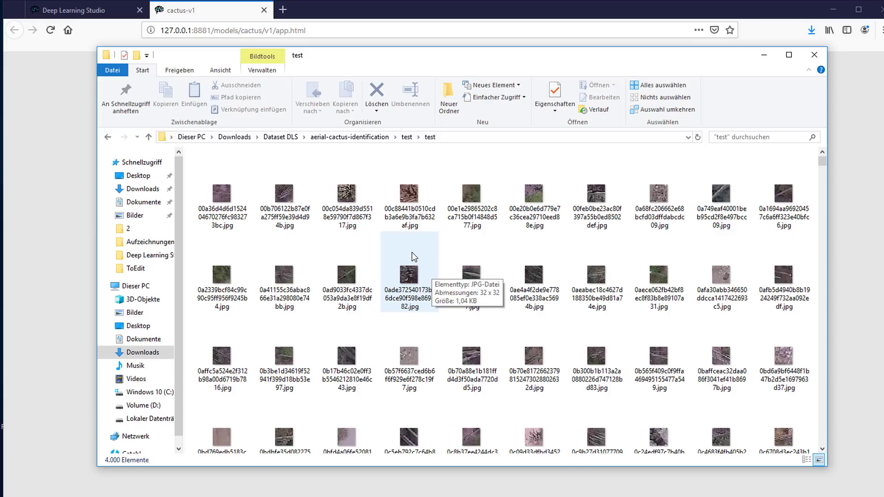
Load the test image 00e20b0e6d779e7c36cea29710eed88e.jpg into the cactus-v1 inference form.
click(226, 11)
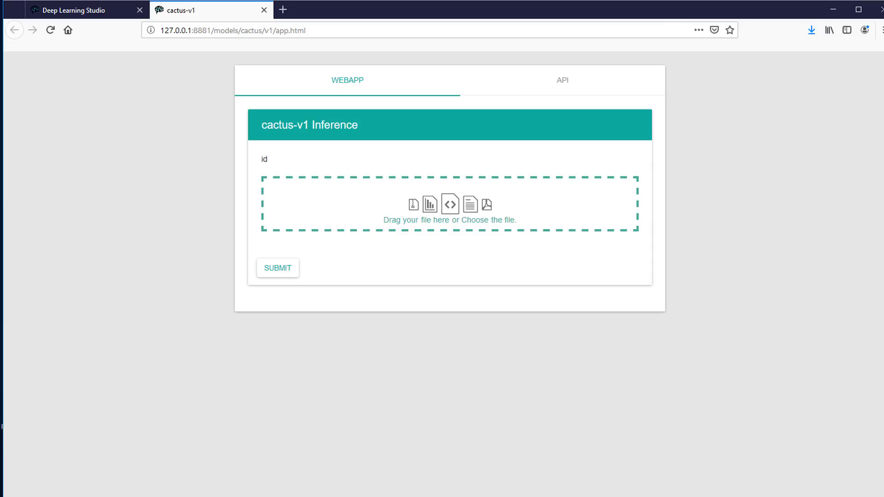
key(alt+Tab)
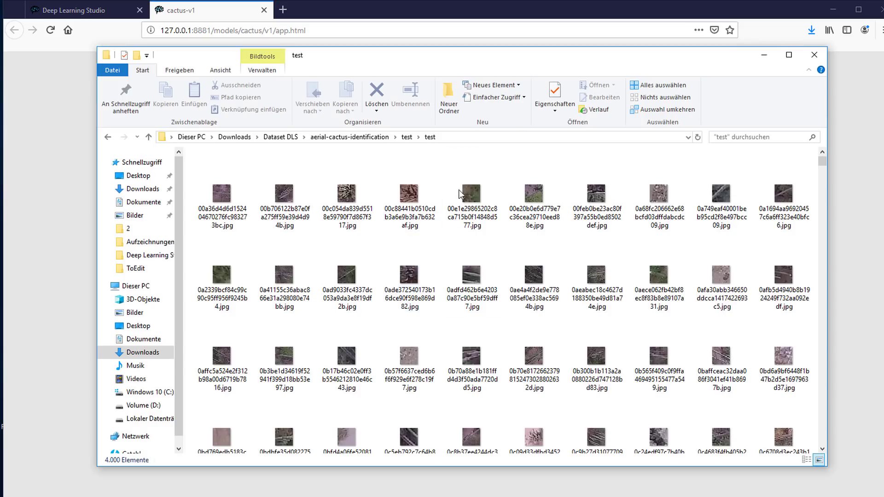
drag(479, 60, 436, 249)
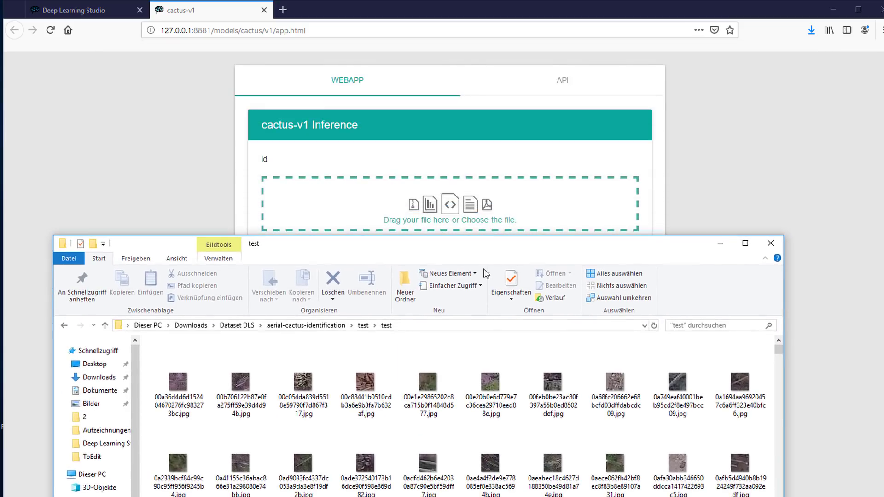
drag(482, 379, 456, 207)
click(181, 199)
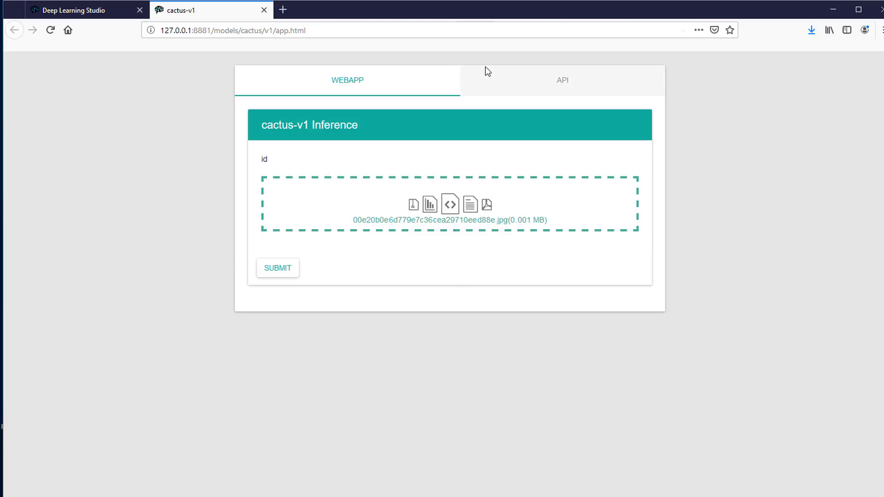
View the image 00e20b0e6d779e7c36cea29710eed88e.jpg enlarged in Photos, then close it and return to the cactus-v1 inference form.
key(alt+Tab)
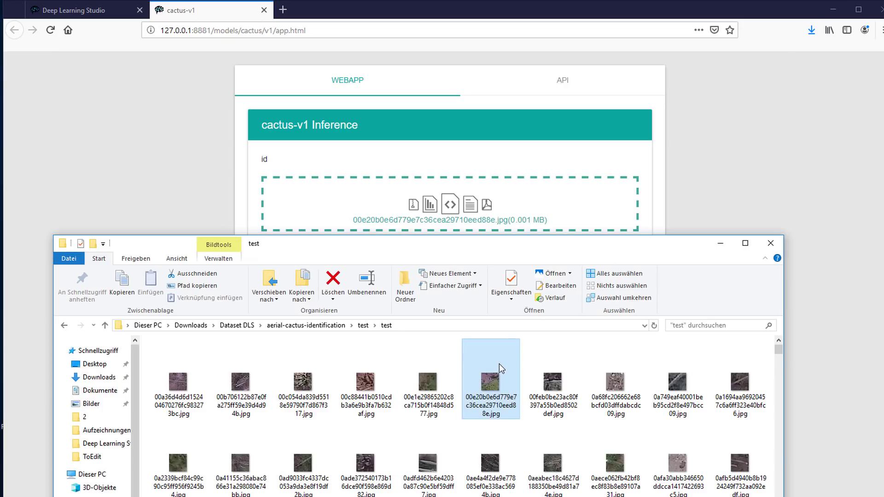
double_click(499, 365)
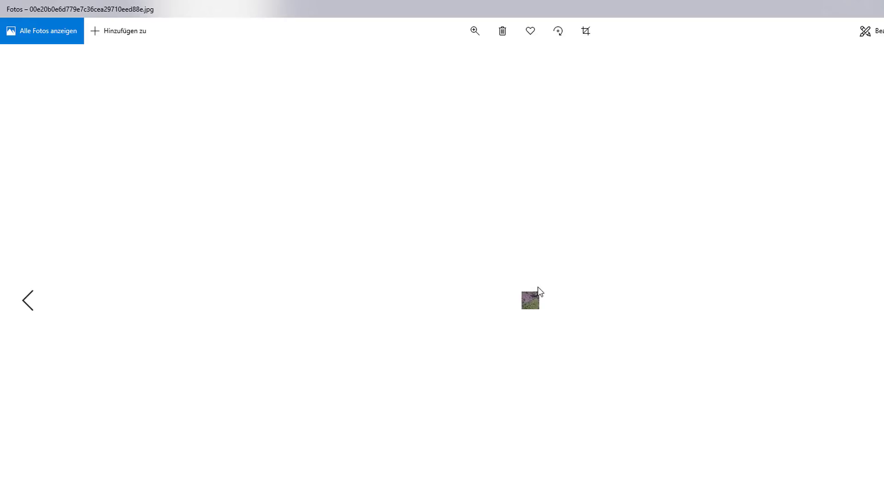
scroll(539, 304, up, 1)
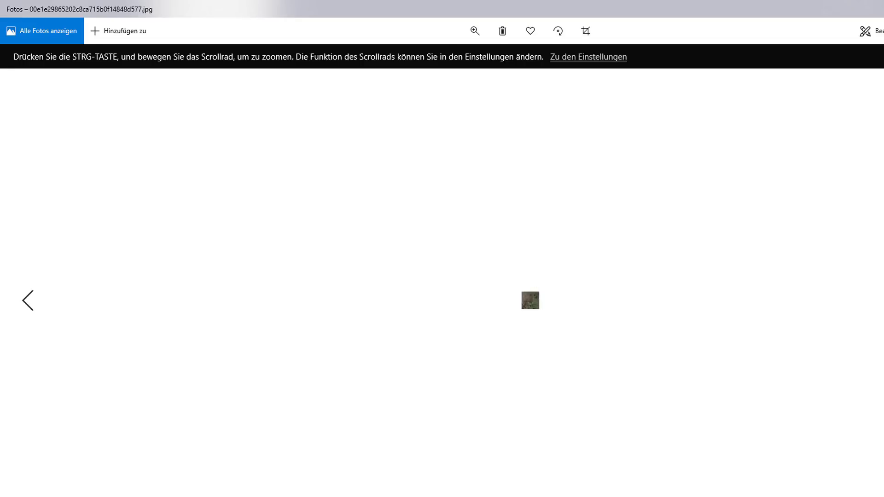
click(873, 8)
double_click(489, 377)
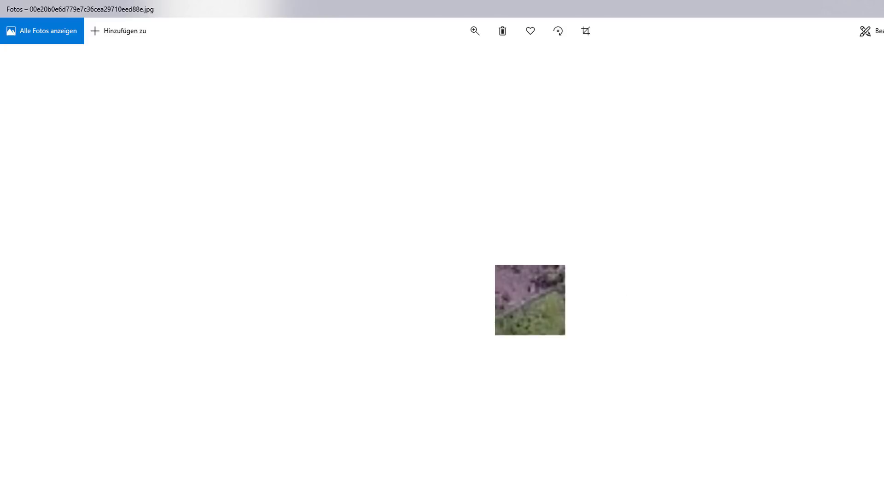
key(alt+F4)
click(209, 184)
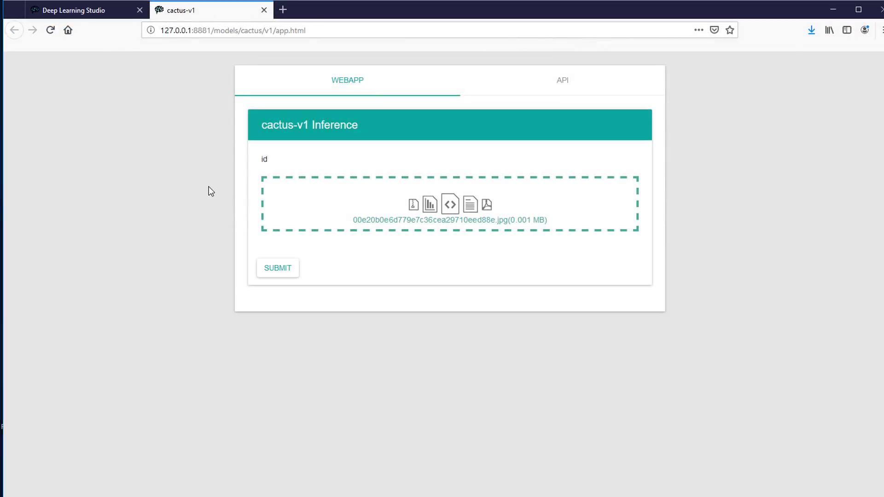
Submit the loaded image for inference and examine the returned prediction and probability.
click(274, 271)
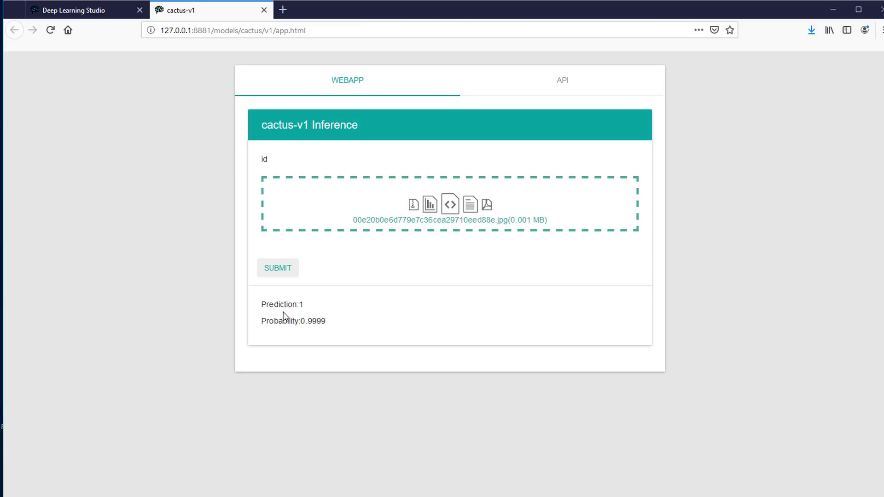
drag(259, 305, 312, 305)
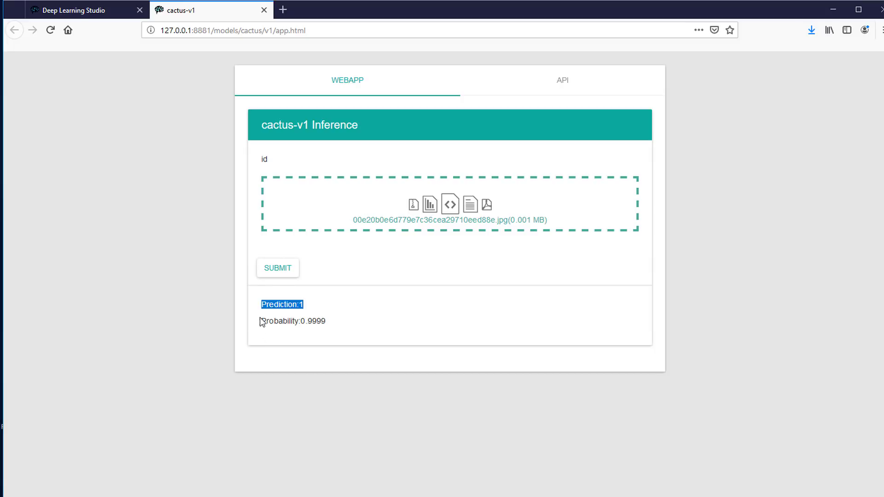
drag(260, 322, 327, 323)
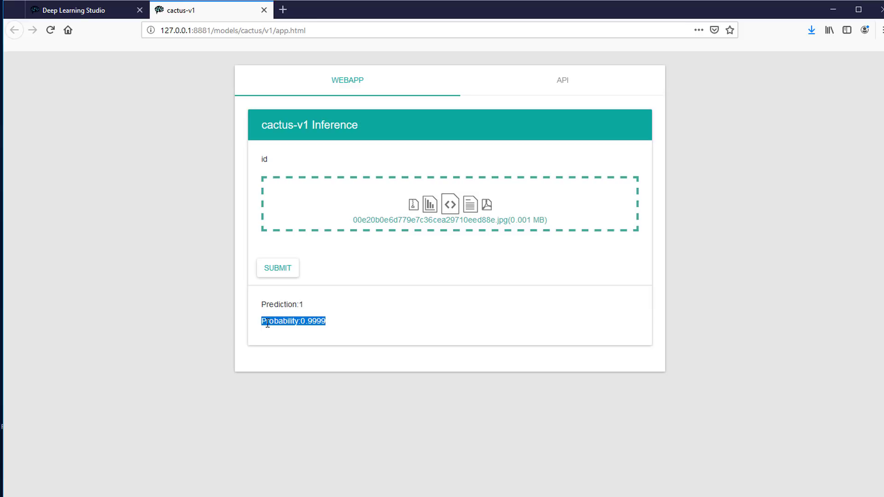
click(127, 299)
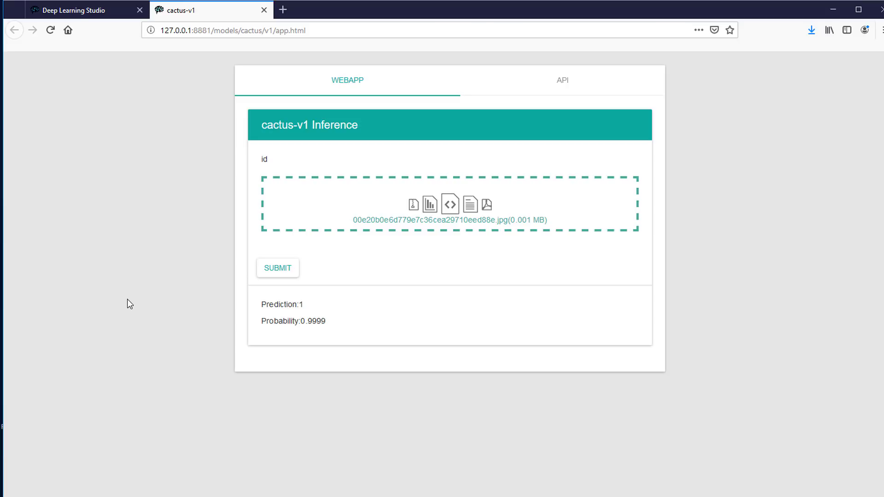
Return to Deep Learning Studio, review the download and remote deployment options, and open the project's data settings.
click(87, 11)
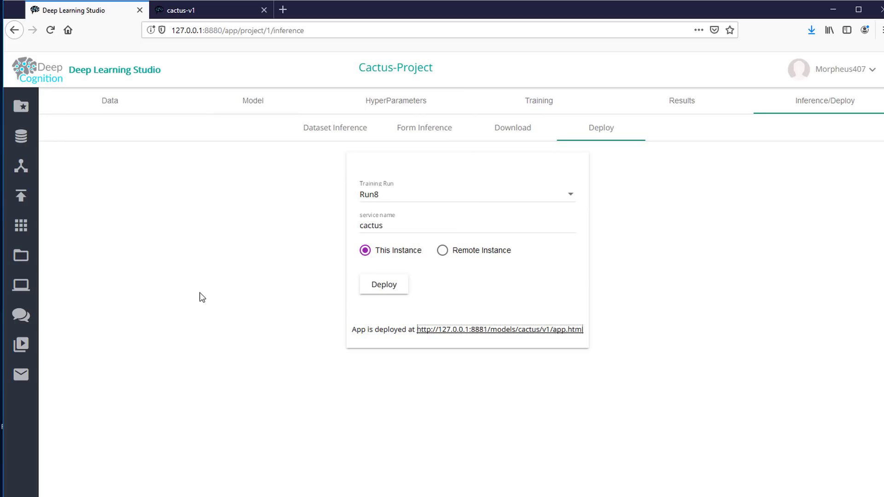
click(511, 138)
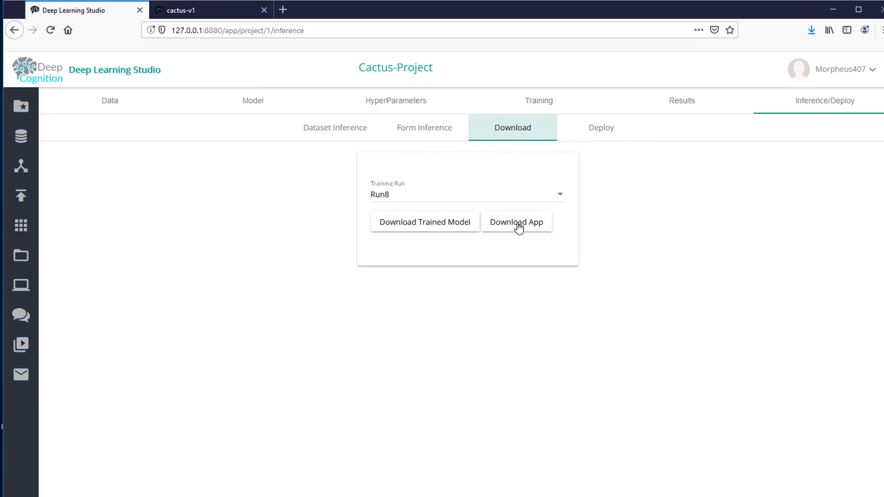
click(597, 128)
click(442, 250)
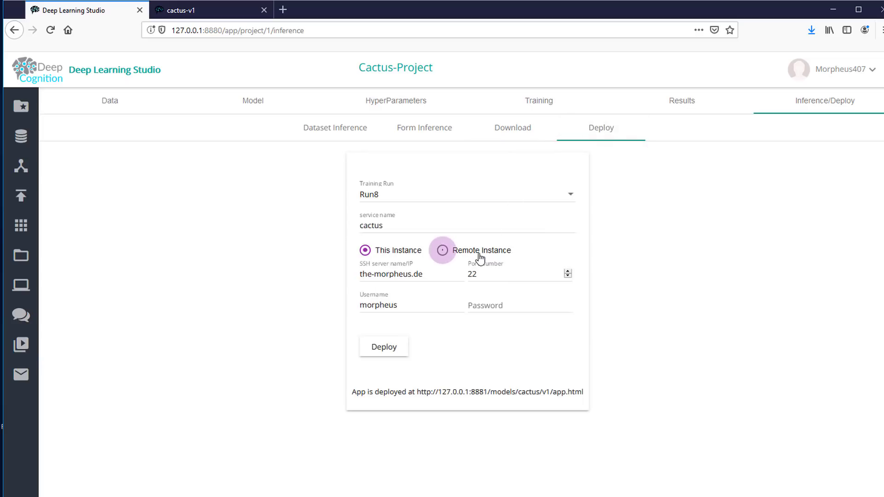
click(497, 137)
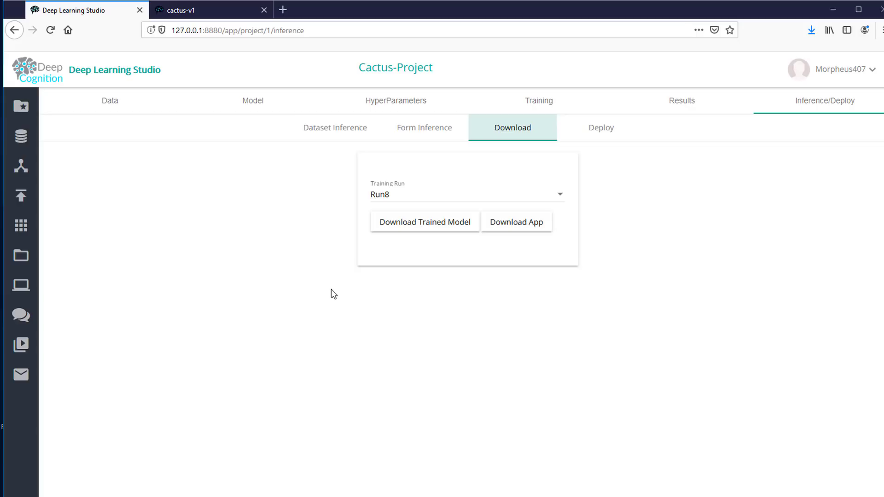
click(108, 99)
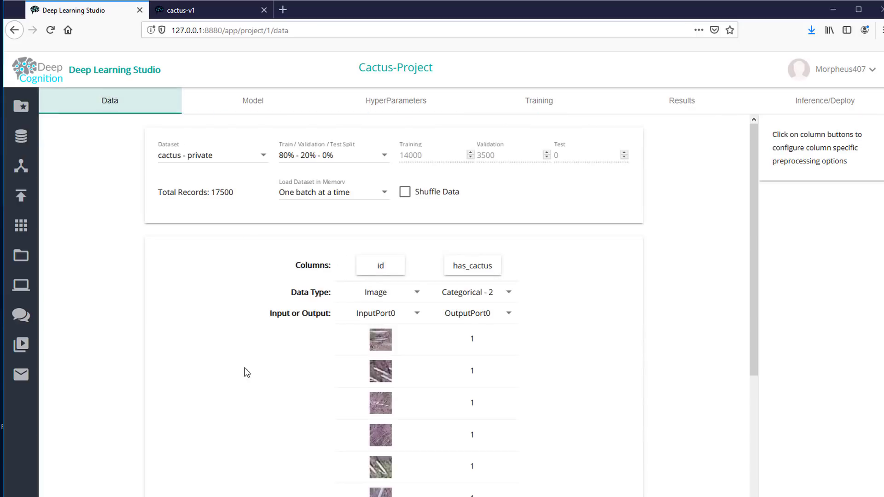